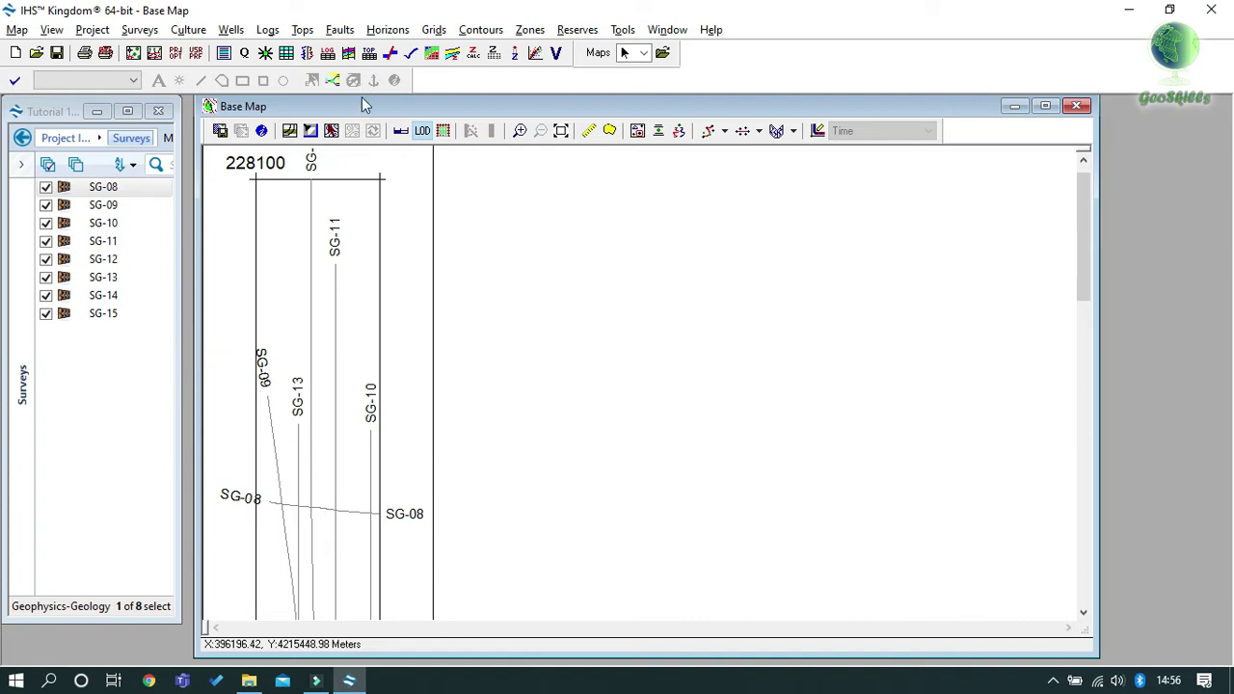
# - In Horizon Management's Create tab, create a yellow horizon named Horizon A
pyautogui.click(396, 29)
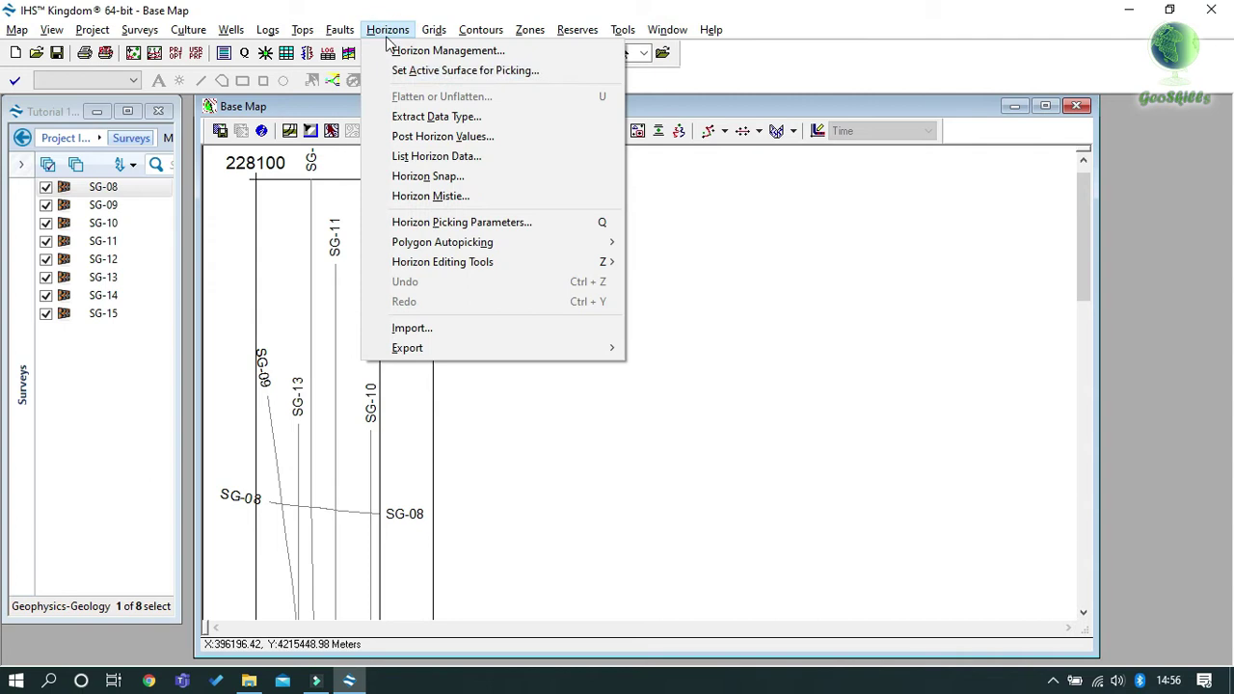
pyautogui.click(393, 53)
pyautogui.click(337, 162)
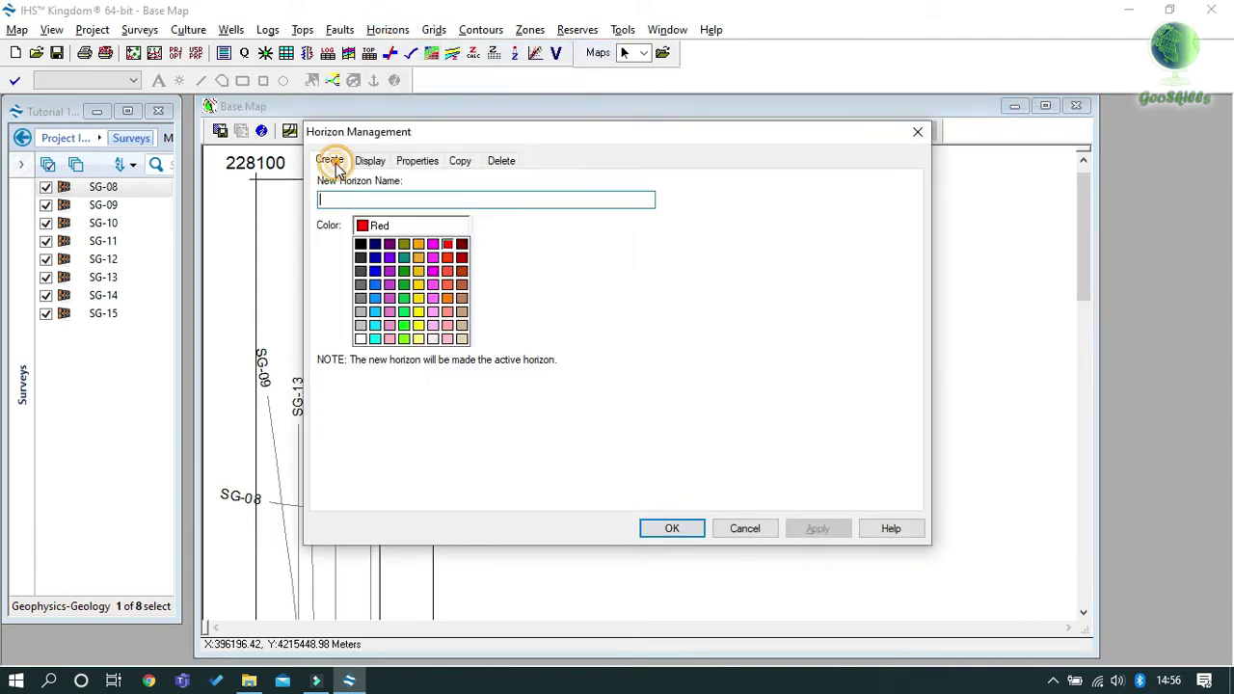
pyautogui.write('Horizon A')
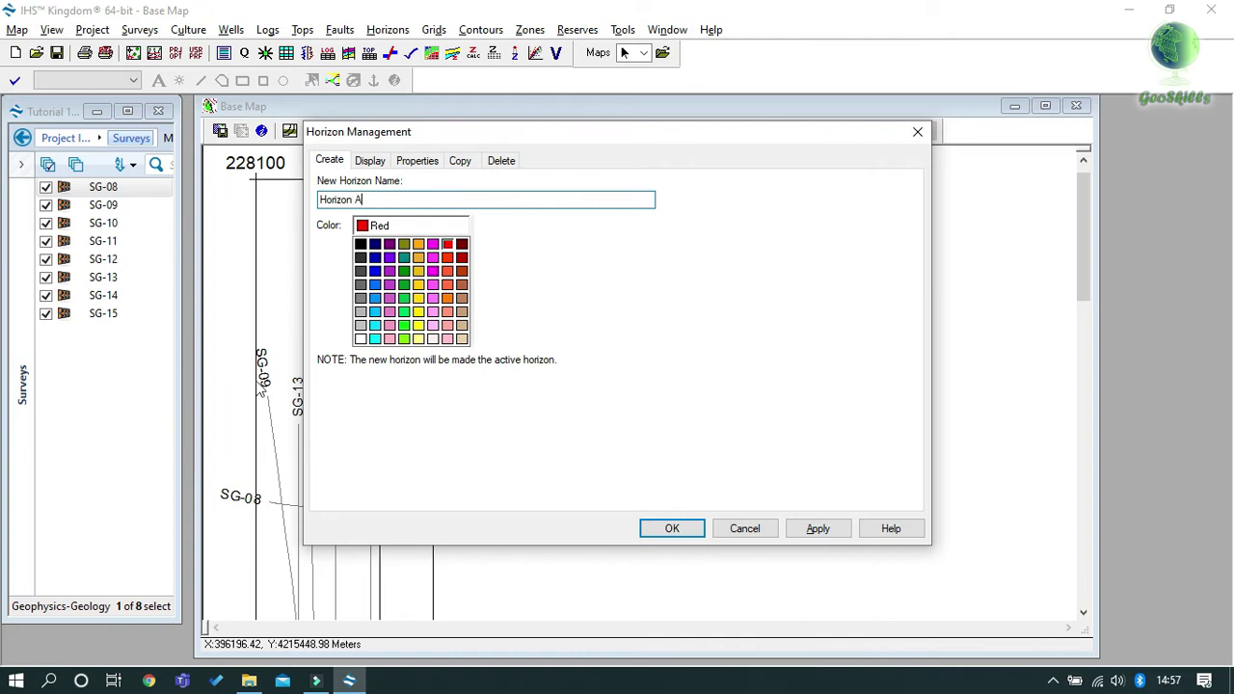
pyautogui.click(417, 325)
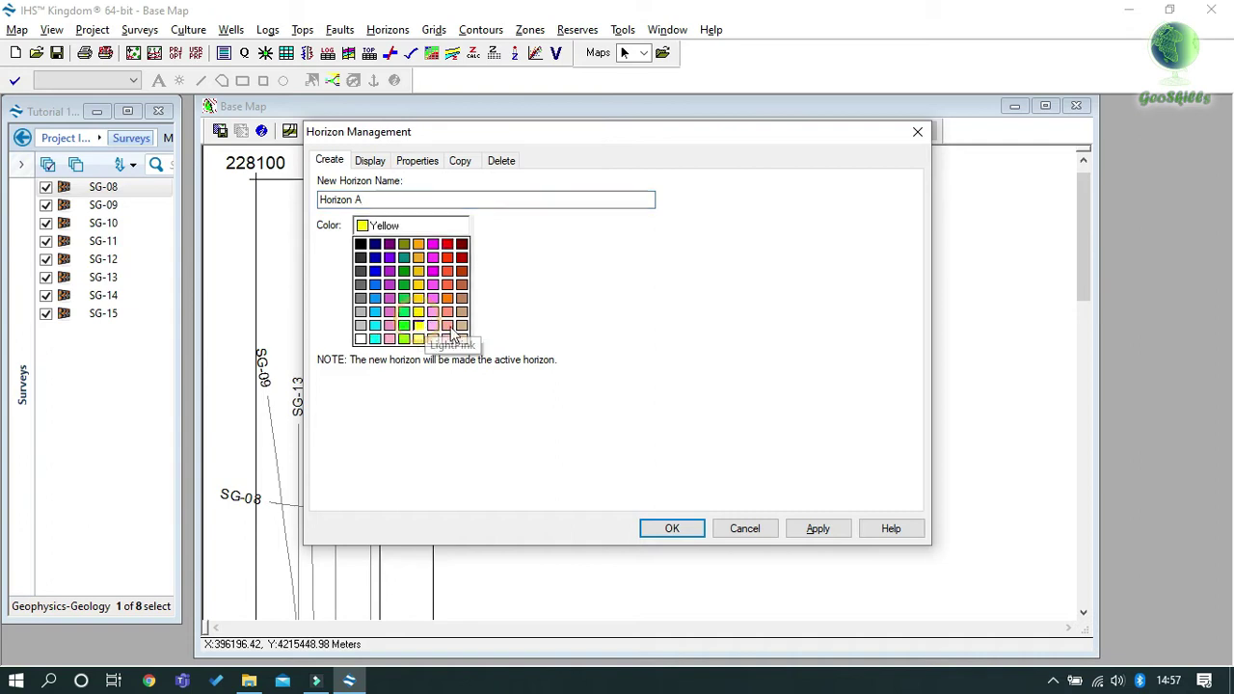
pyautogui.click(805, 529)
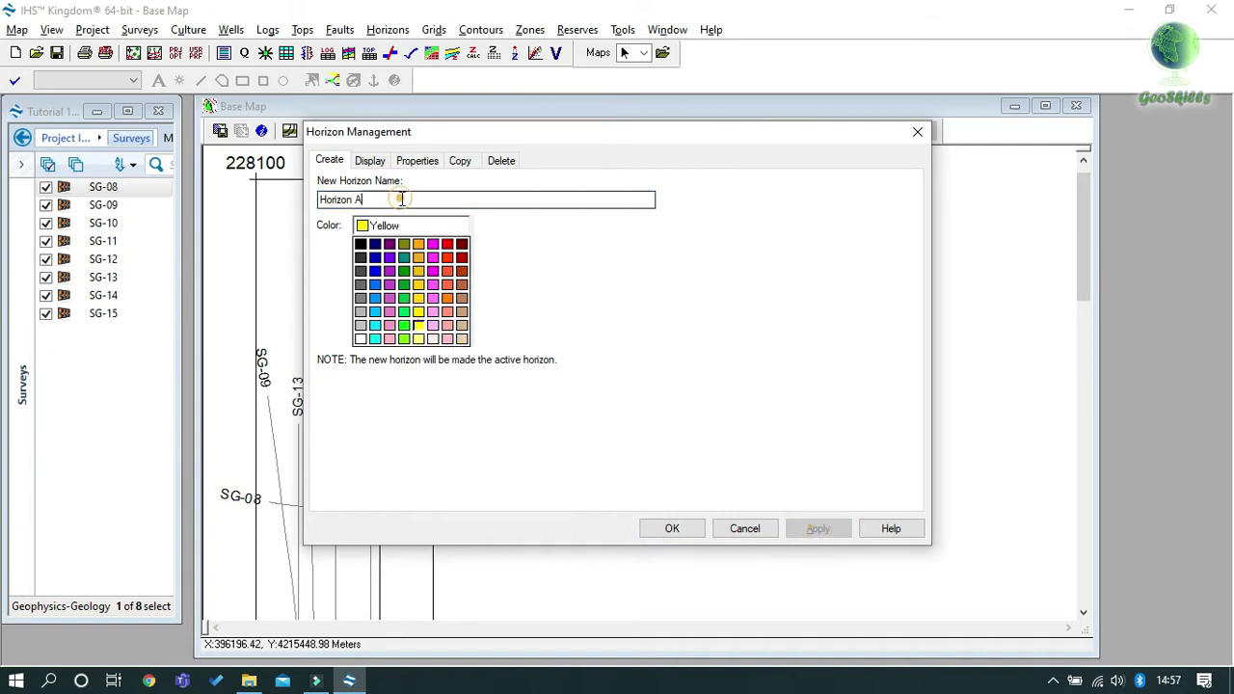
# - Create a green horizon named Horizon B
pyautogui.press('BackSpace')
pyautogui.write('B')
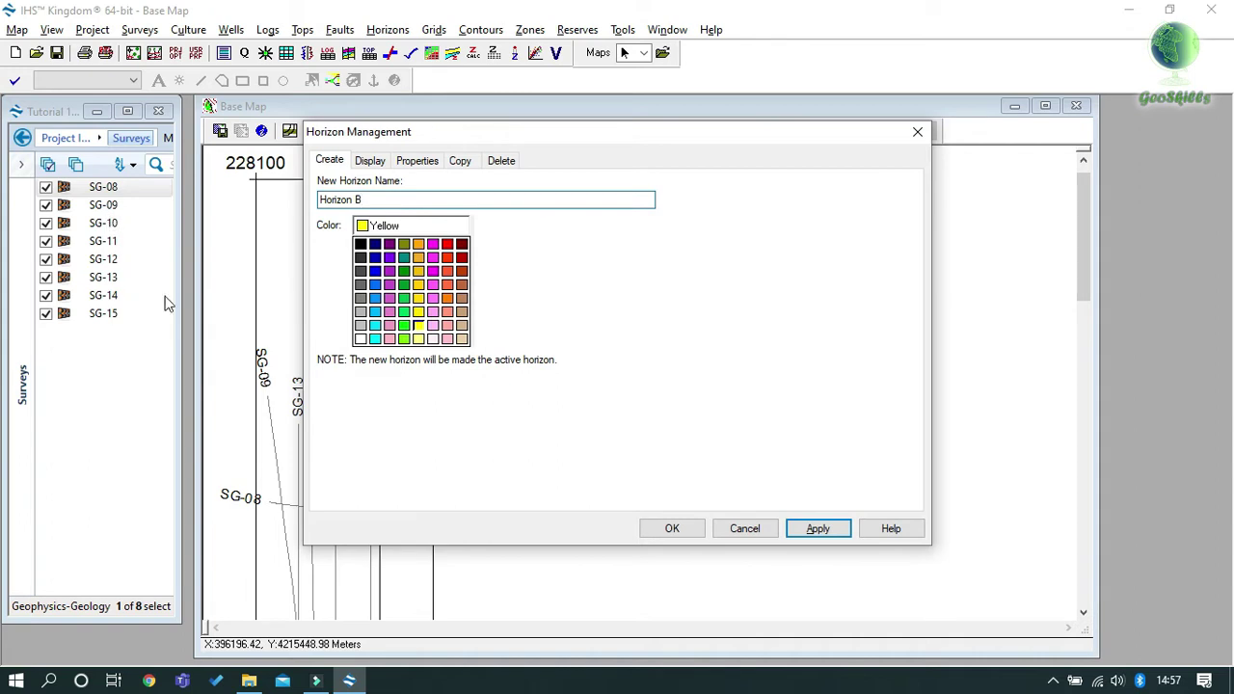
pyautogui.click(404, 326)
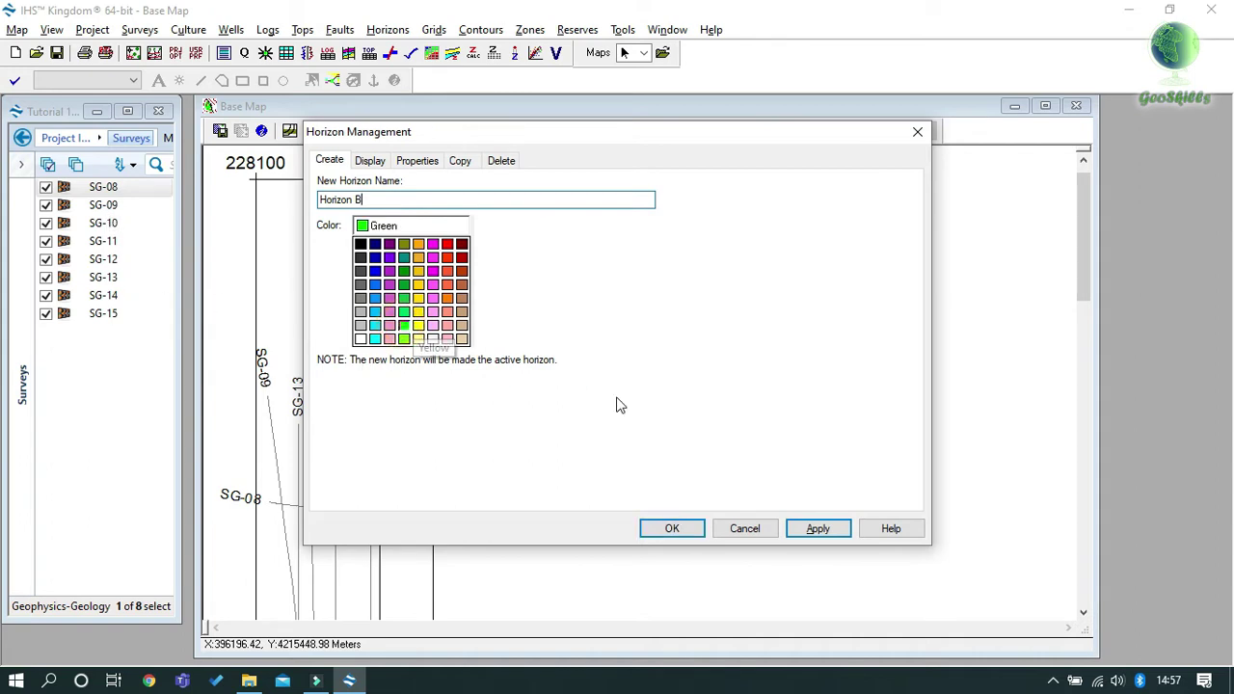
pyautogui.click(828, 530)
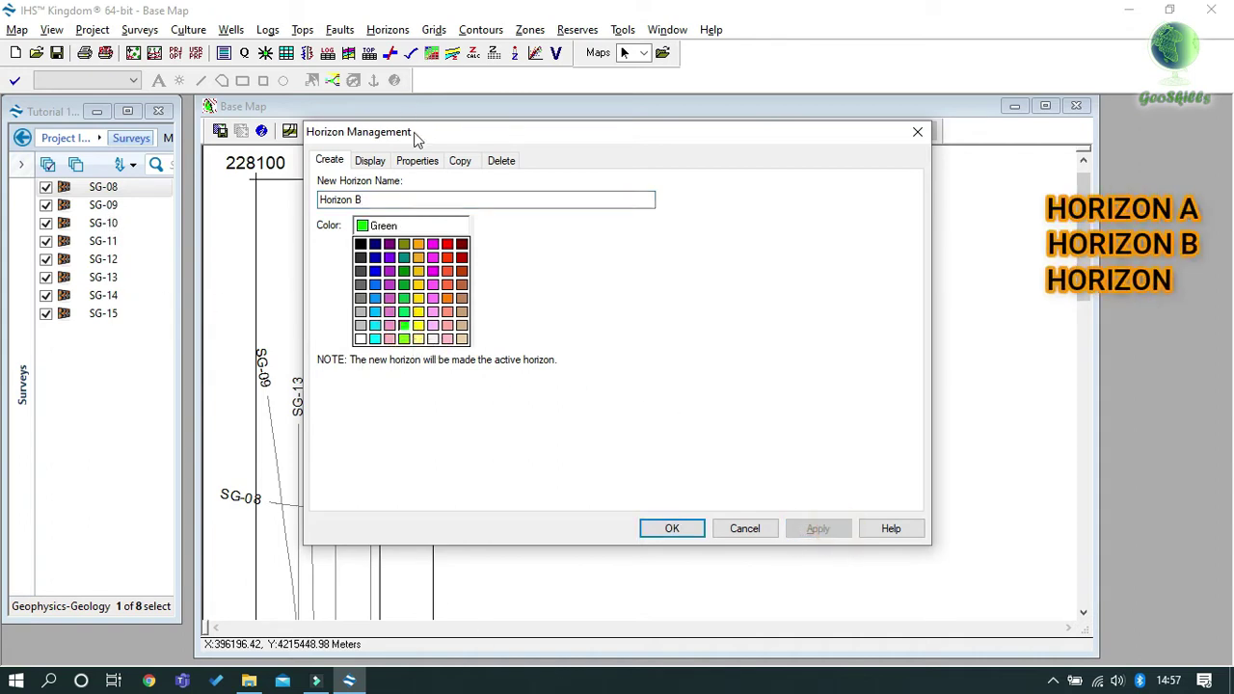
# - Create a cyan horizon named Horizon C
pyautogui.click(455, 196)
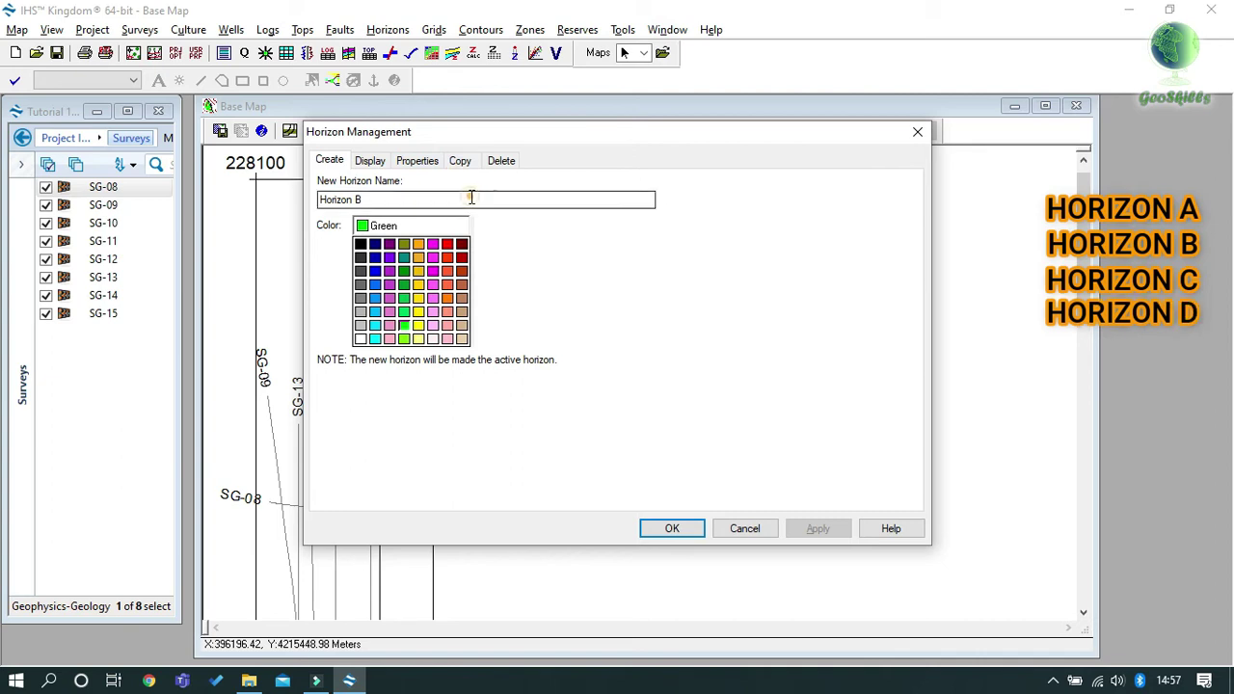
pyautogui.press('BackSpace')
pyautogui.write('C')
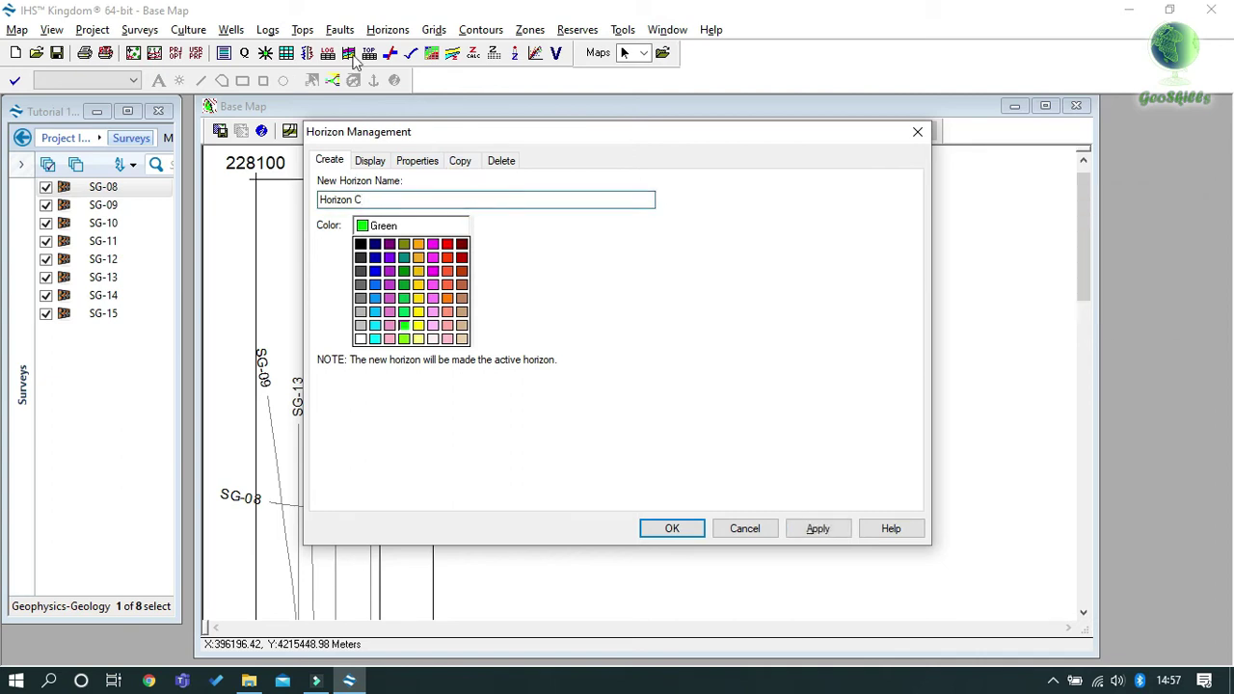
pyautogui.click(374, 340)
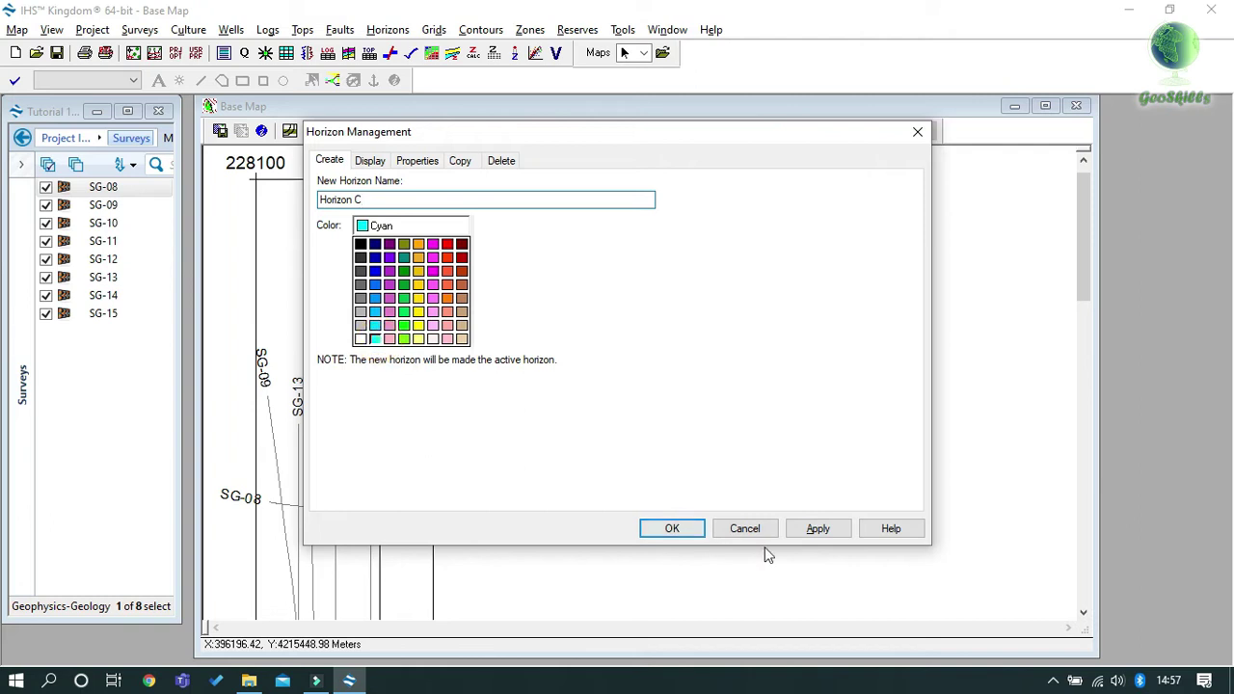
pyautogui.click(835, 533)
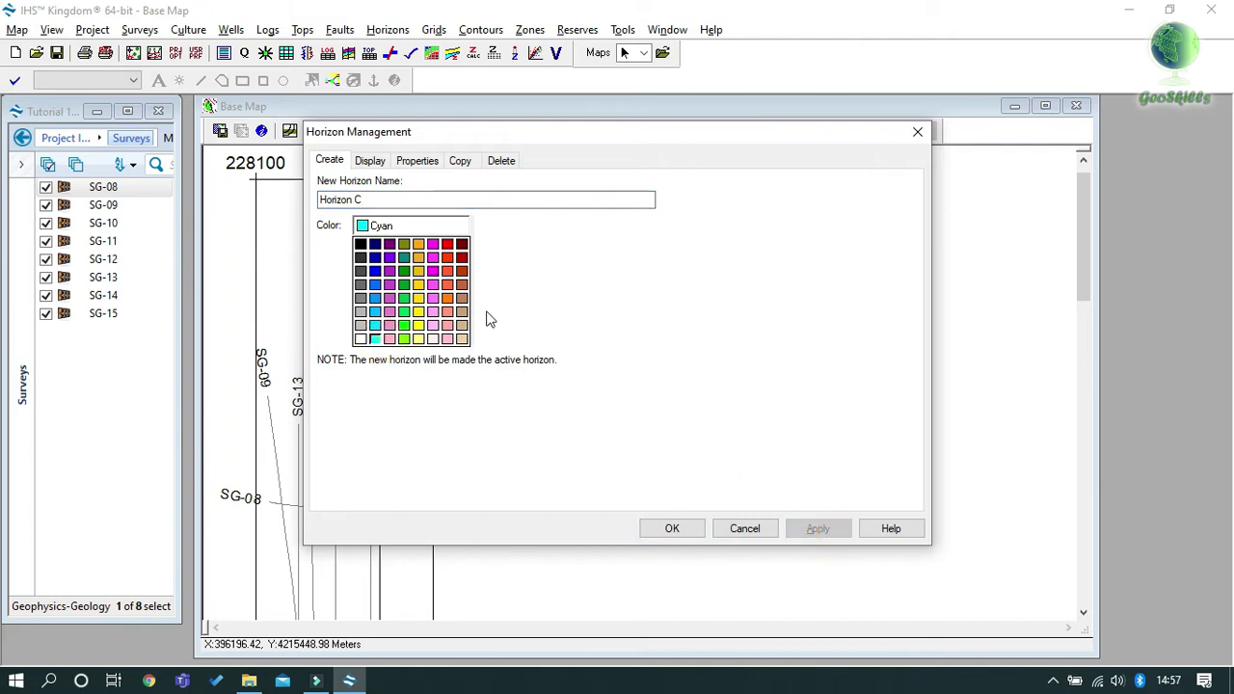
# - Create a red horizon named Horizon D and close Horizon Management with OK
pyautogui.click(447, 244)
pyautogui.click(445, 200)
pyautogui.press('BackSpace')
pyautogui.write('D')
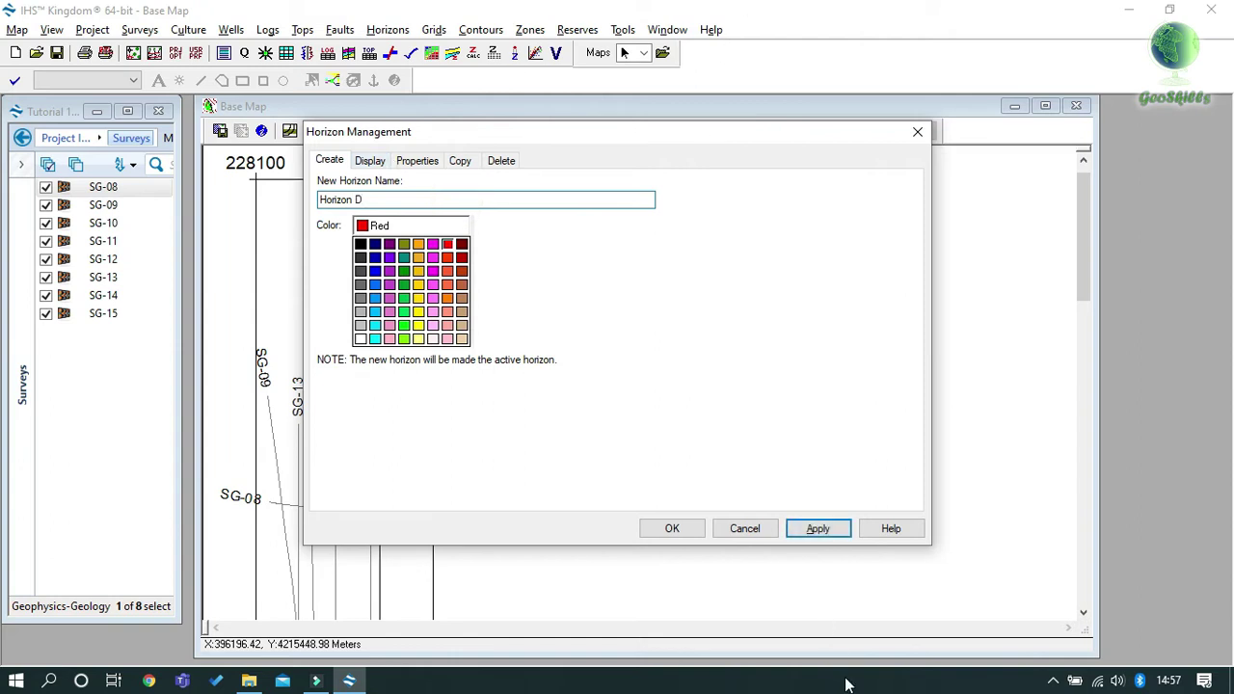
pyautogui.click(818, 528)
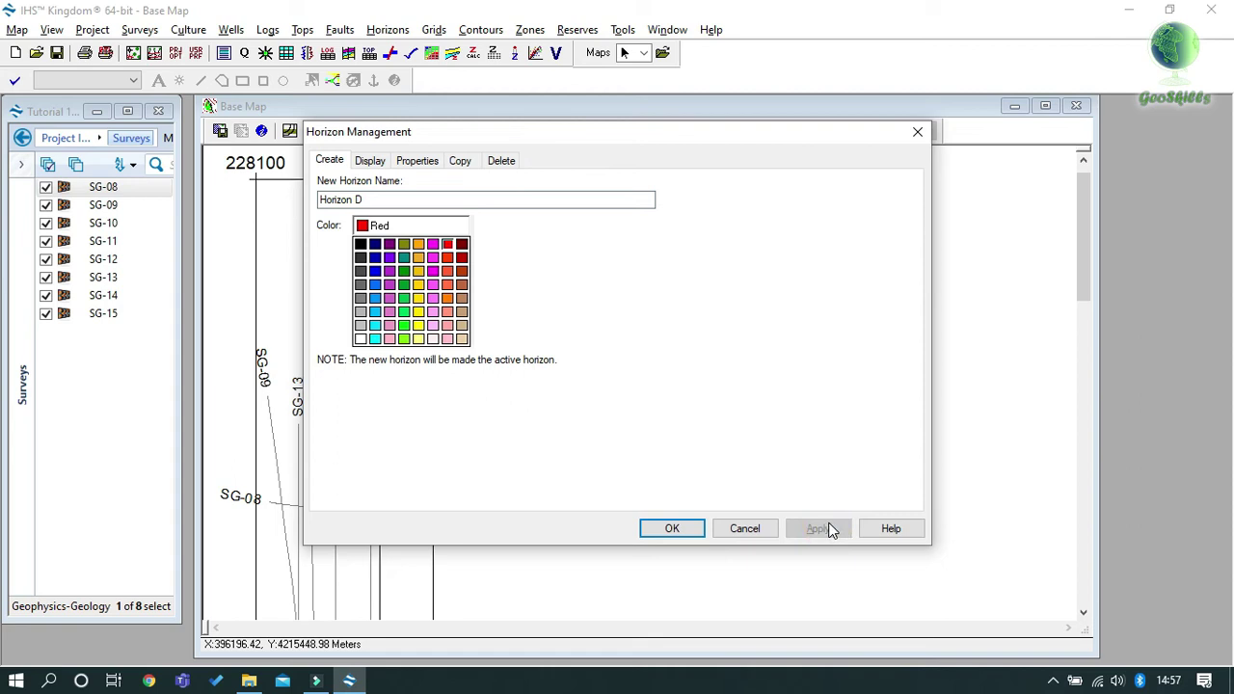
pyautogui.click(680, 528)
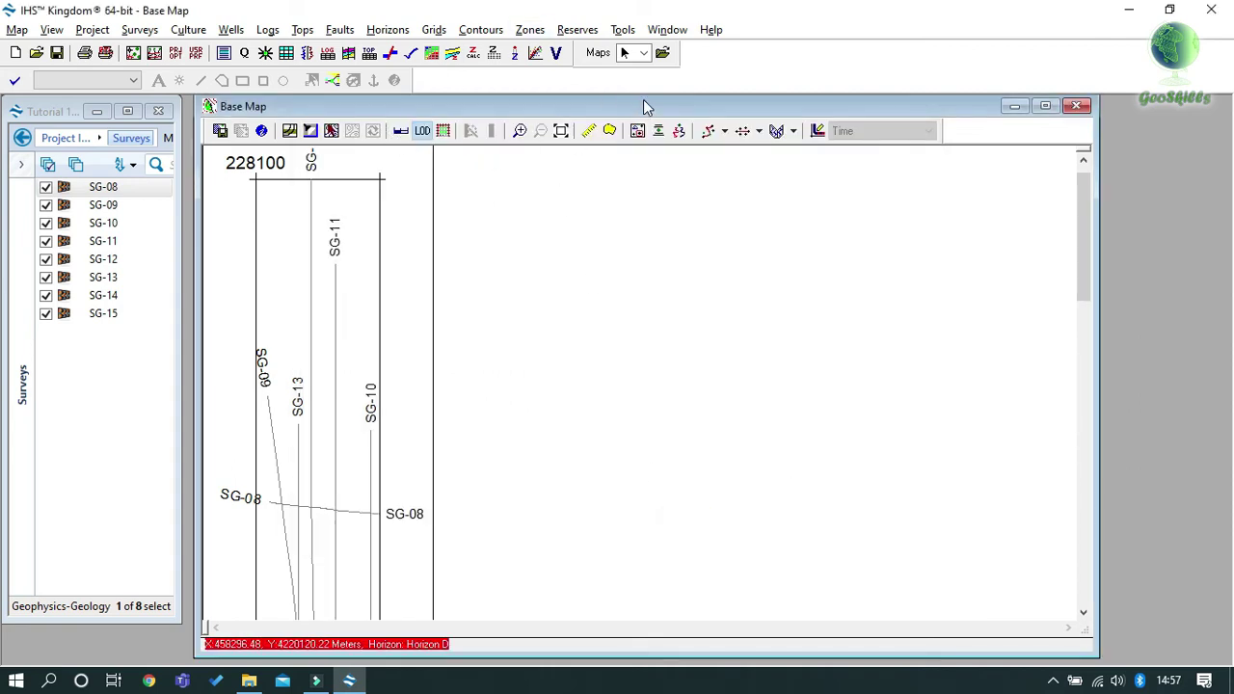
# - Turn on the Horizons Picking toolbar from View > Toolbars
pyautogui.moveTo(643, 100); pyautogui.dragTo(633, 107)
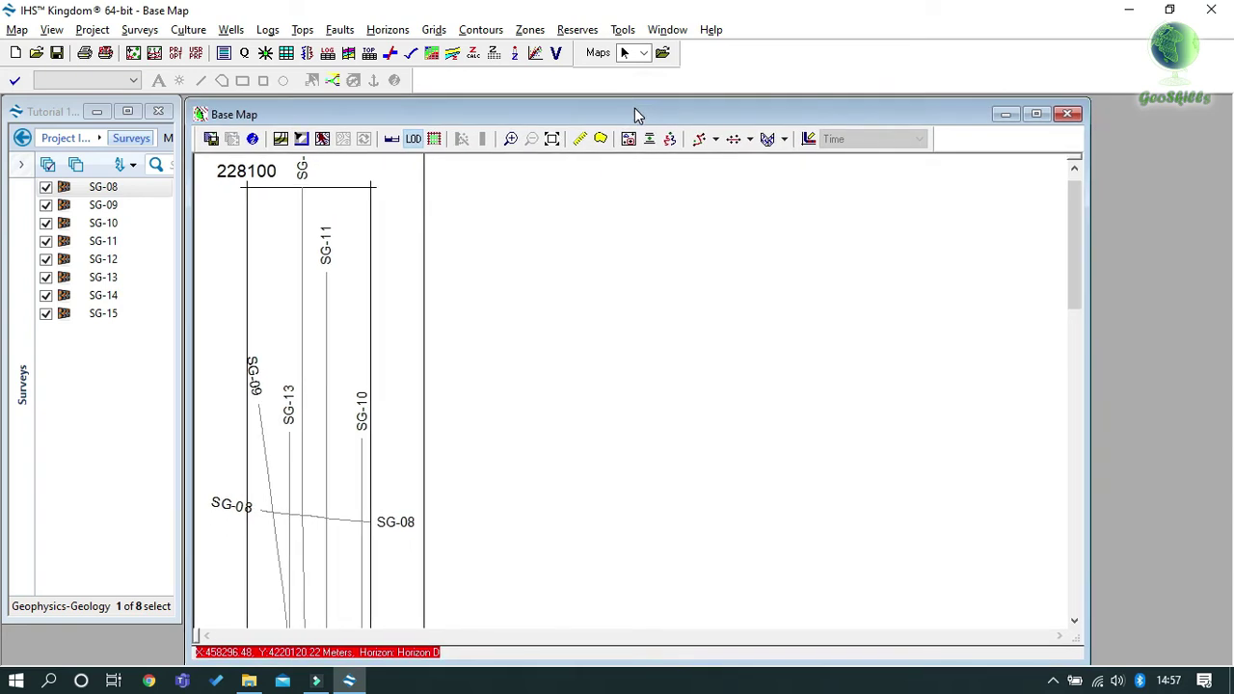
pyautogui.click(51, 30)
pyautogui.click(86, 162)
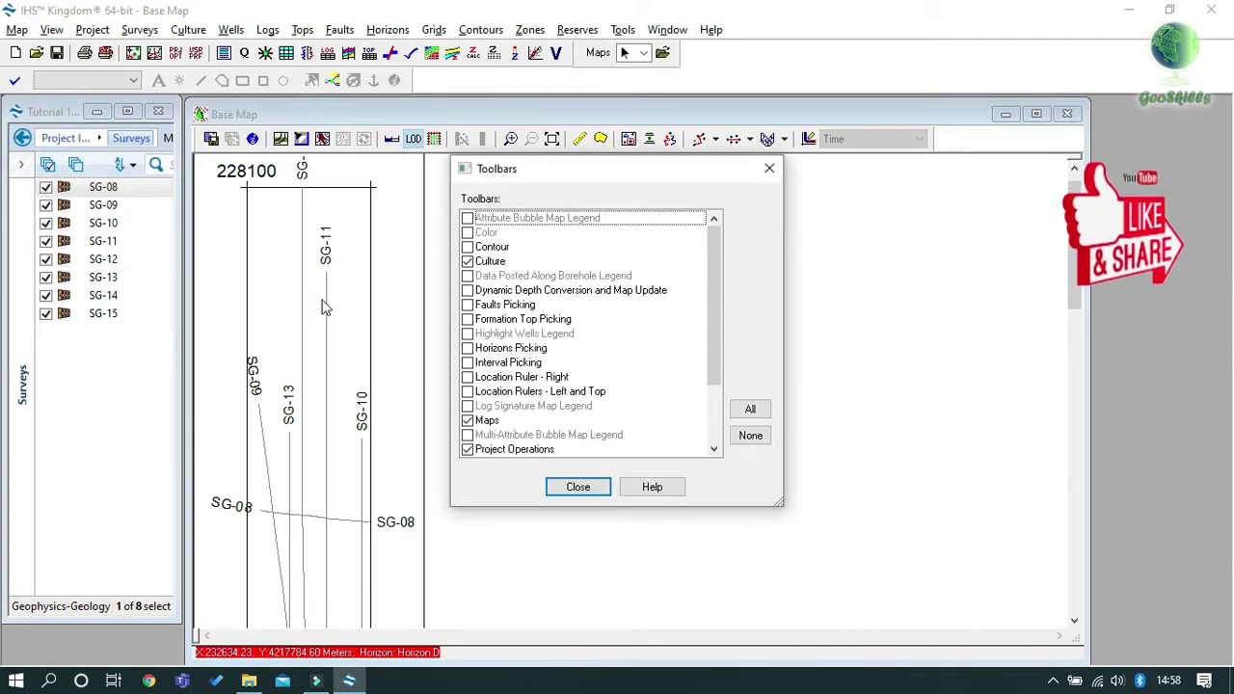
pyautogui.click(467, 348)
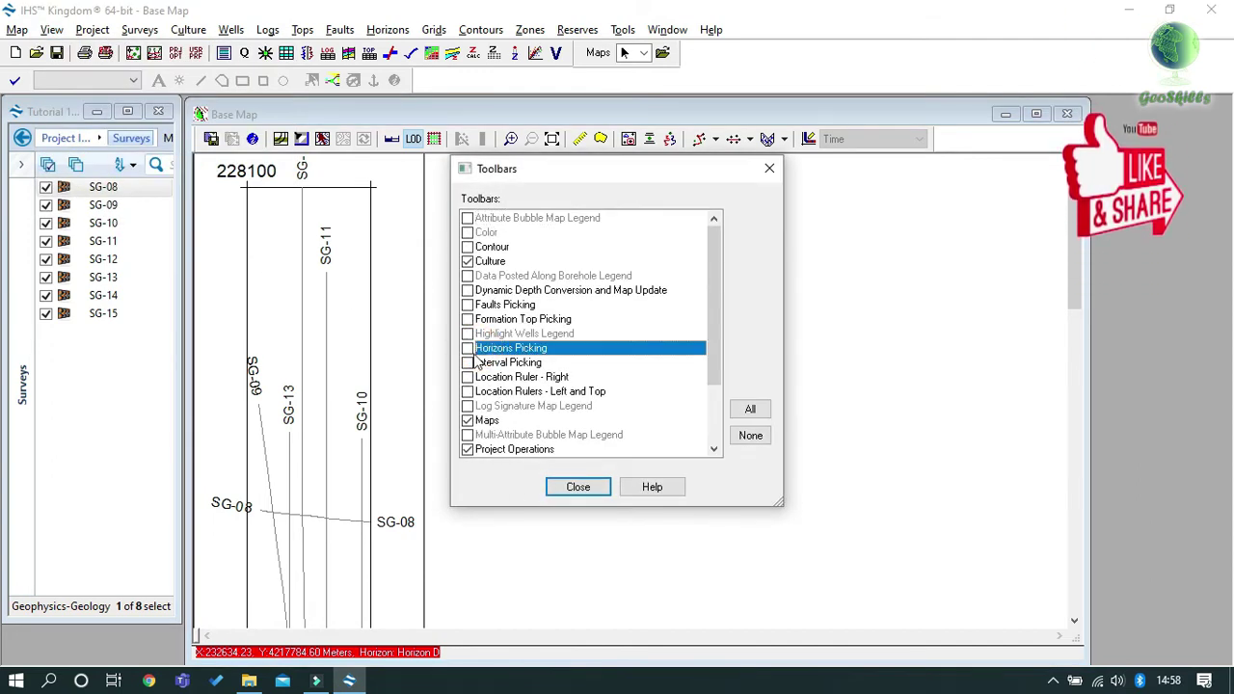
pyautogui.click(466, 348)
pyautogui.click(578, 487)
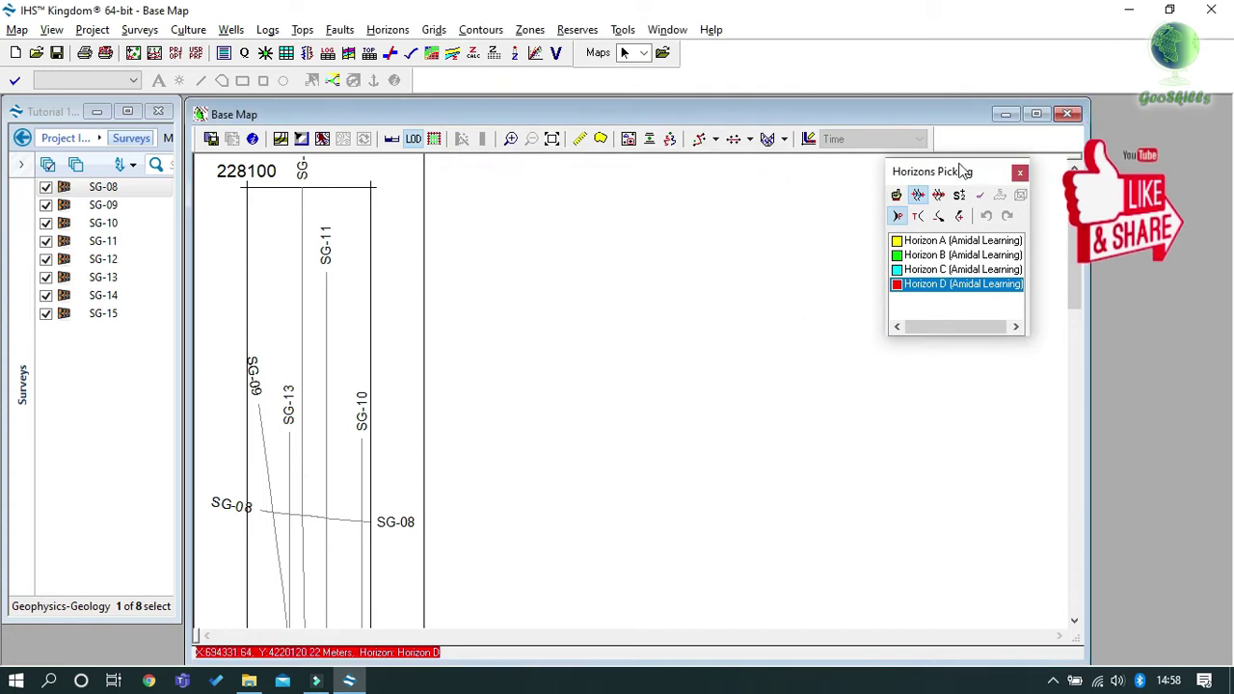
# - Dock the Horizons Picking toolbar on the right and select manual and 2D hunt modes
pyautogui.moveTo(945, 181); pyautogui.dragTo(1195, 109)
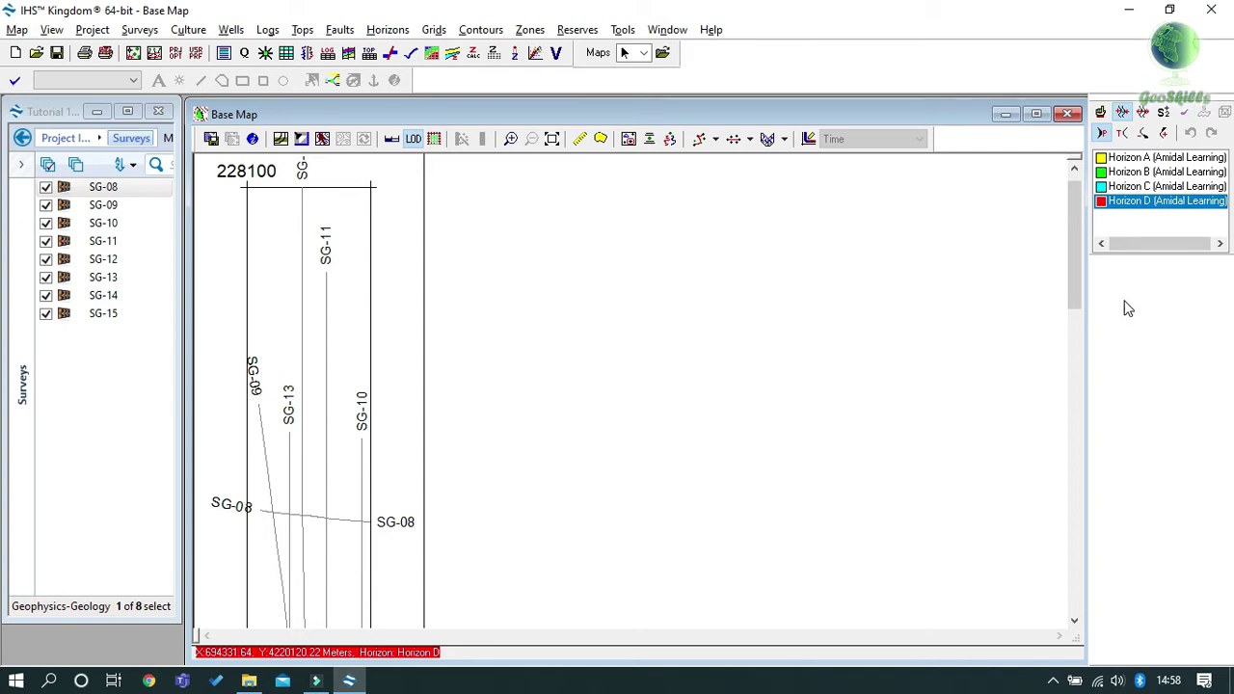
pyautogui.click(1104, 133)
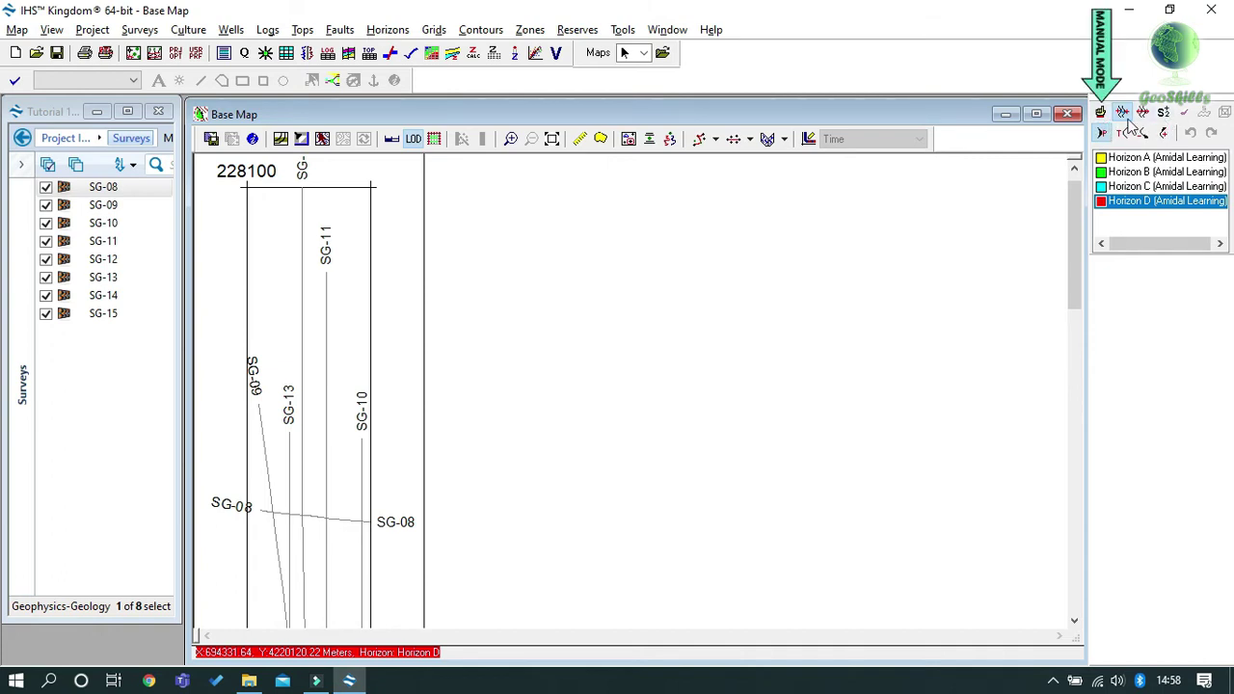
pyautogui.click(1122, 114)
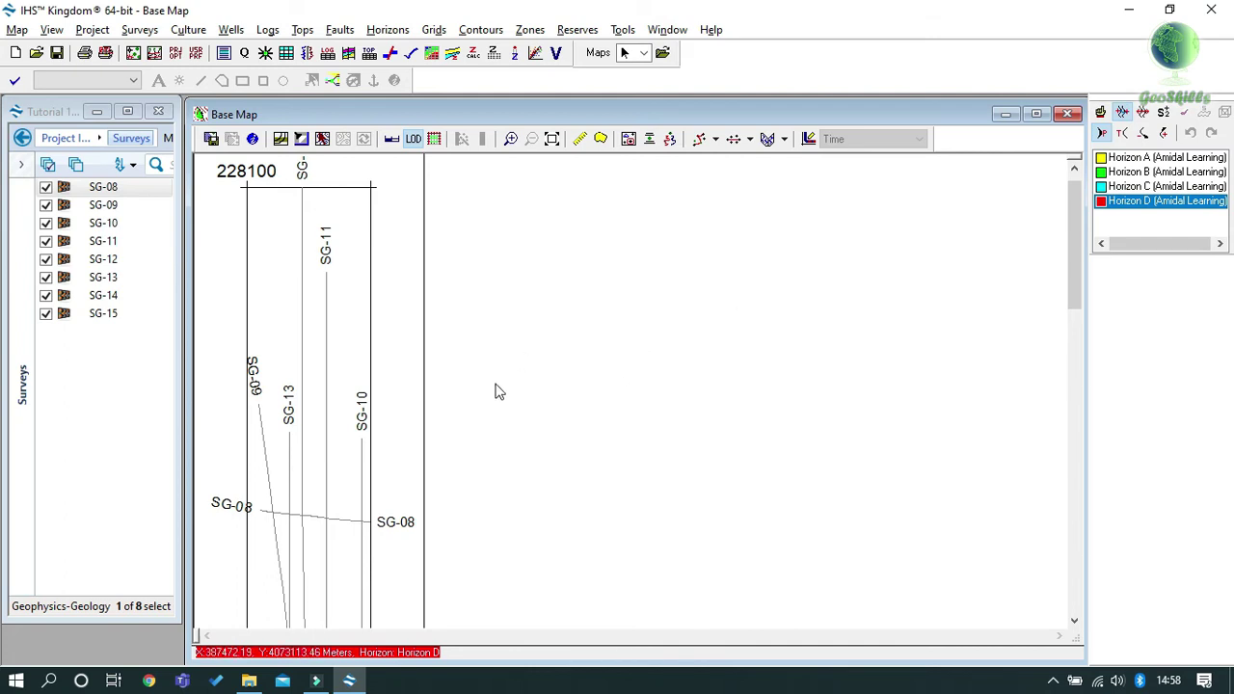
# - Open seismic line SG-08 from the base map and zoom into the shallow section
pyautogui.doubleClick(316, 518)
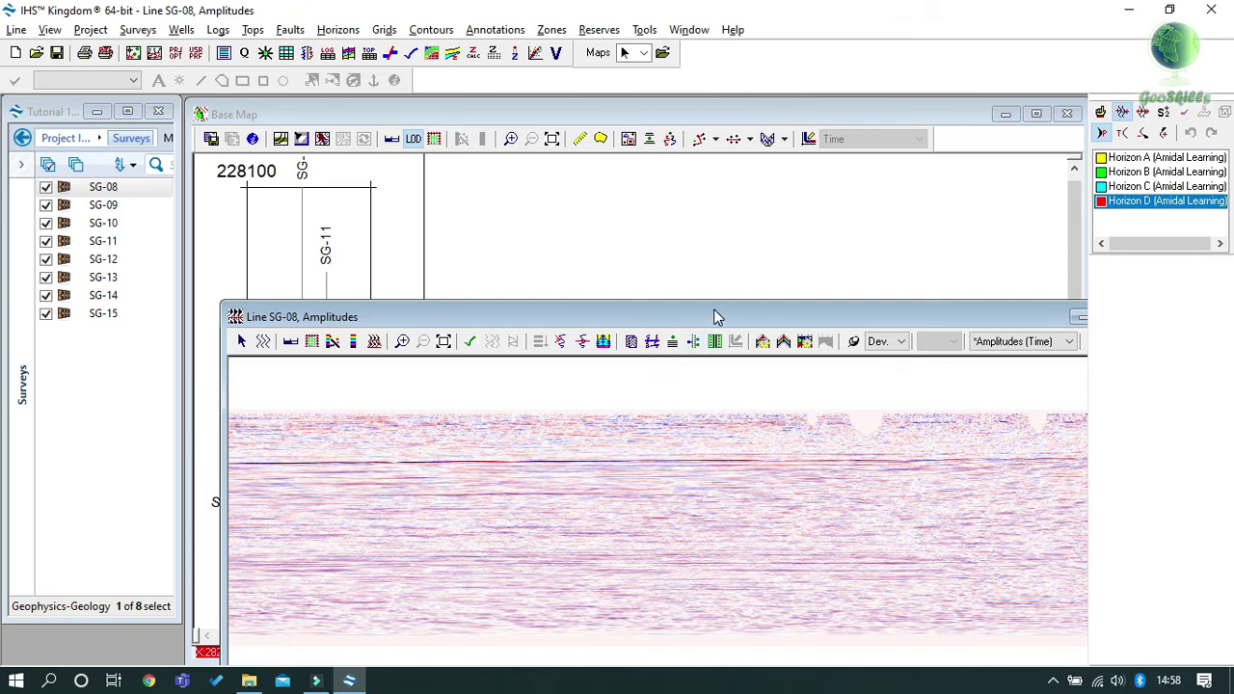
pyautogui.moveTo(716, 316); pyautogui.dragTo(614, 127)
pyautogui.click(335, 153)
pyautogui.moveTo(395, 256); pyautogui.dragTo(435, 330)
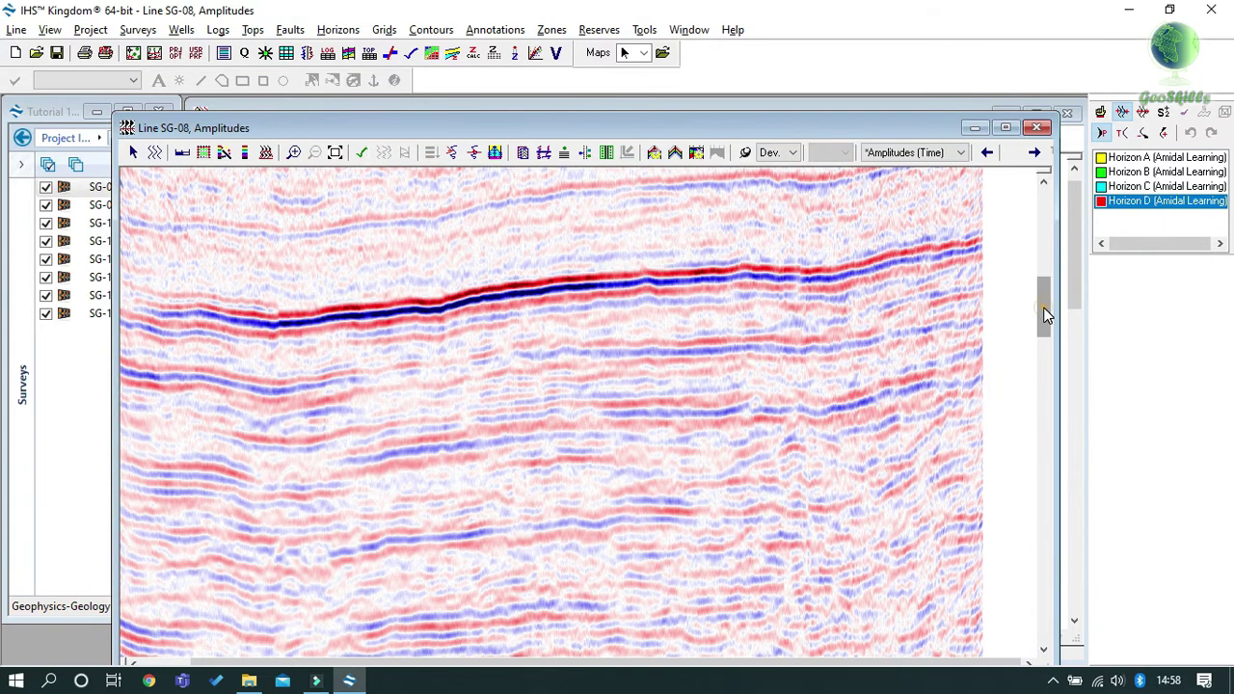
# - Make Horizon A the active horizon with manual point-by-point picking
pyautogui.moveTo(1044, 313); pyautogui.dragTo(1043, 223)
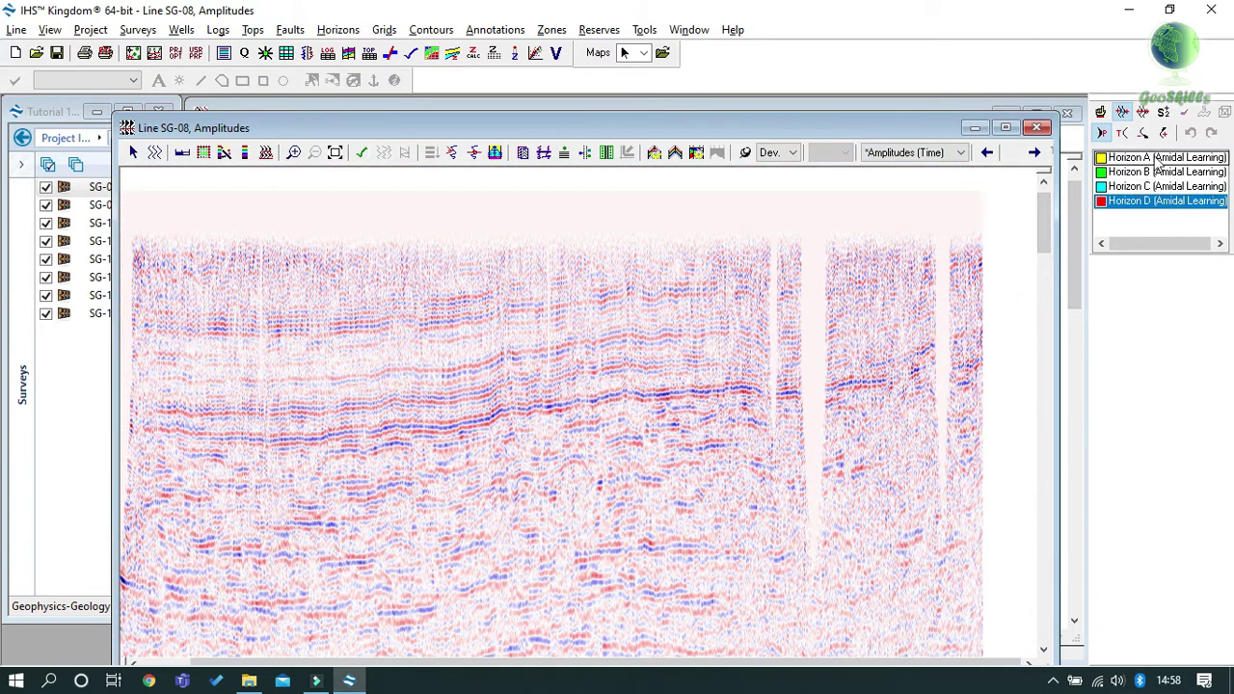
pyautogui.click(1157, 159)
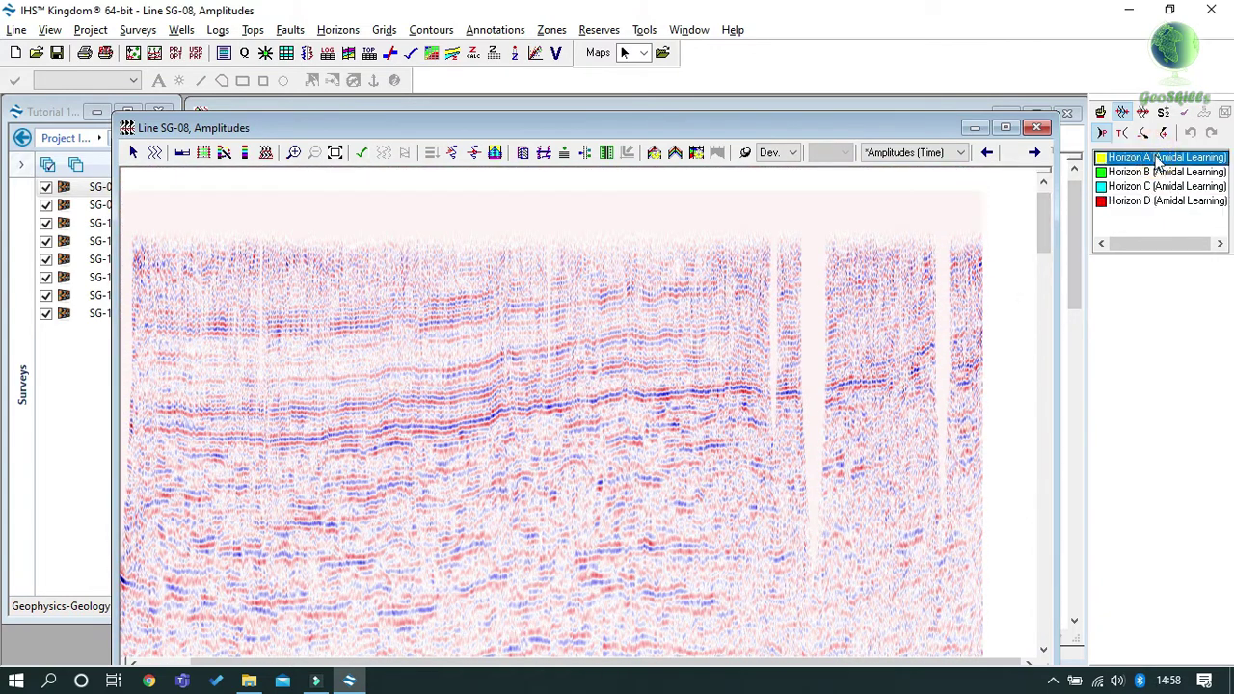
pyautogui.click(1100, 112)
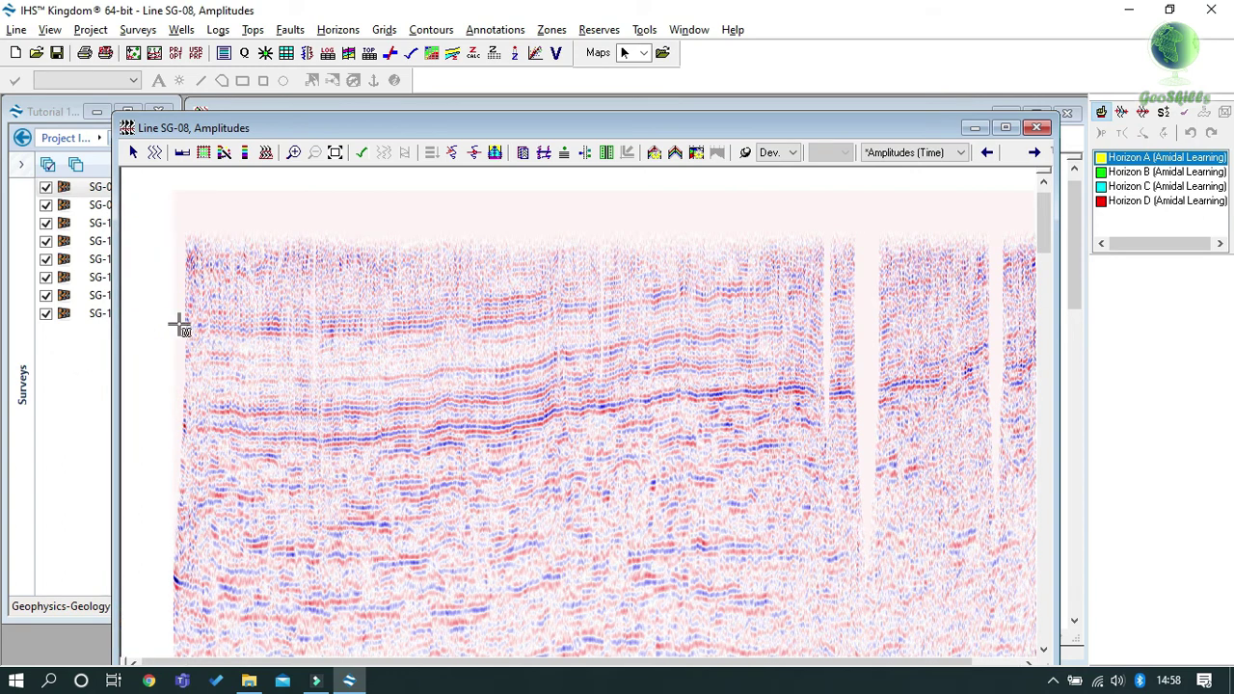
# - Pick Horizon A along the shallow reflector from the left edge up the rising event
pyautogui.click(190, 332)
pyautogui.click(218, 331)
pyautogui.click(247, 336)
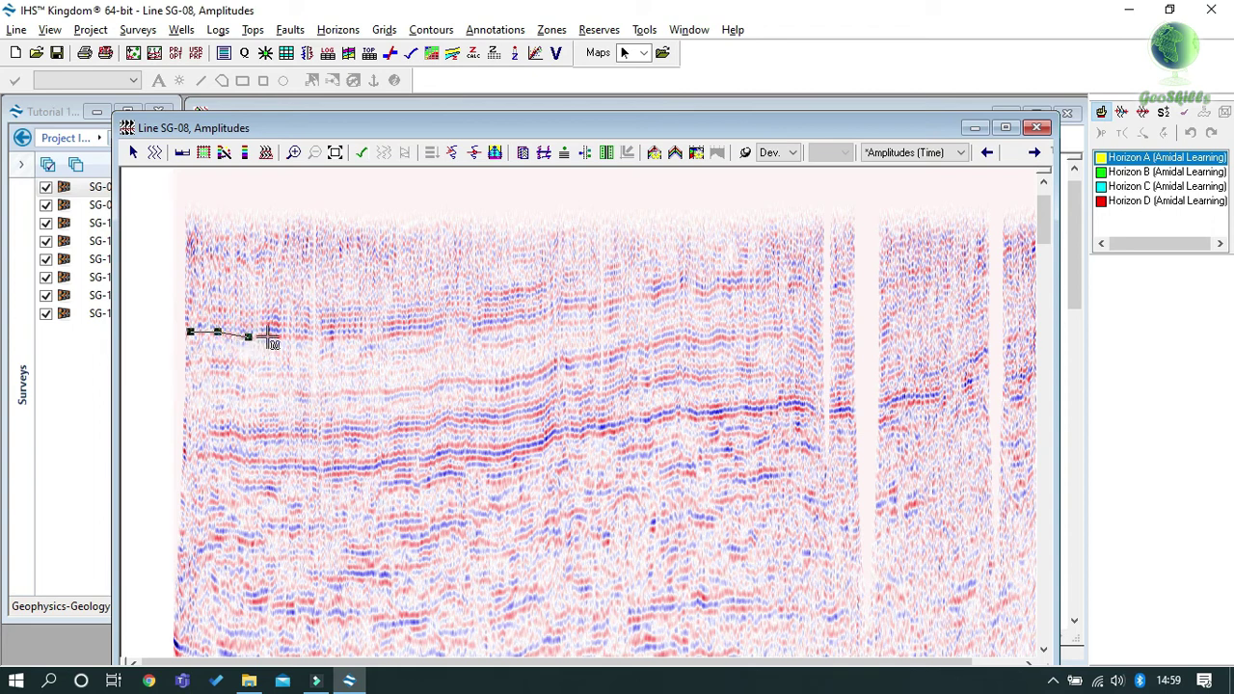
pyautogui.click(272, 336)
pyautogui.click(315, 337)
pyautogui.click(359, 338)
pyautogui.click(401, 334)
pyautogui.click(437, 331)
pyautogui.click(466, 328)
pyautogui.click(483, 327)
pyautogui.click(523, 320)
pyautogui.click(559, 307)
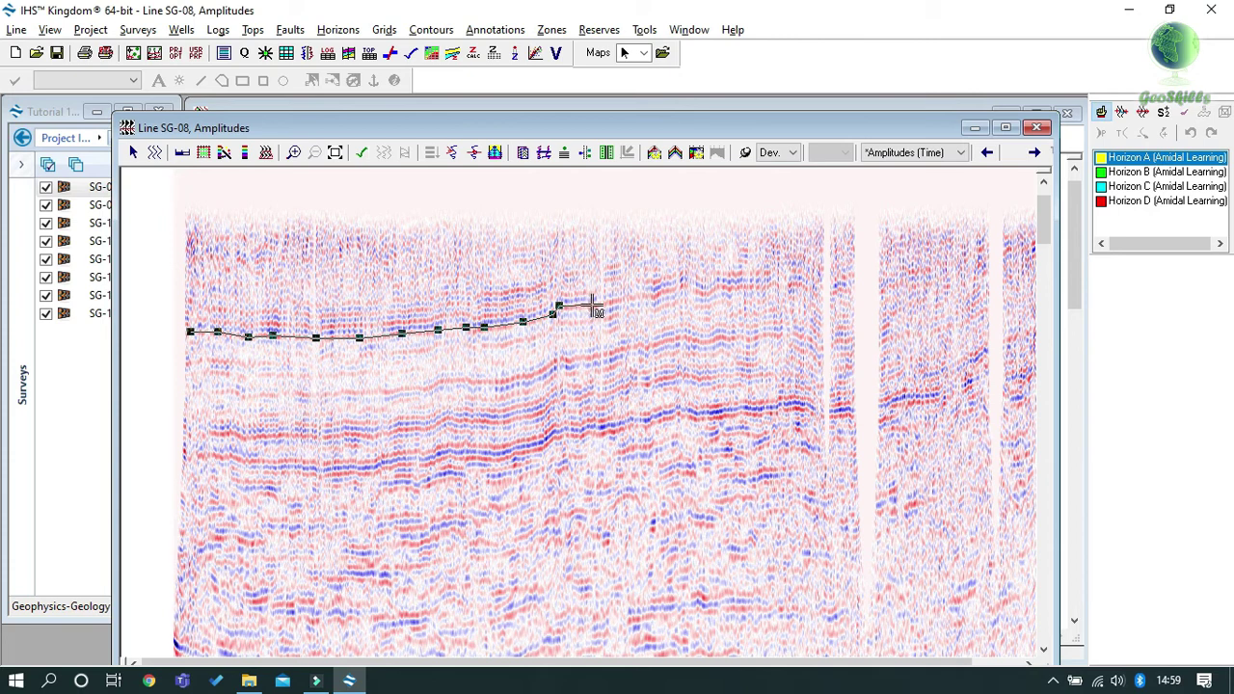
pyautogui.click(592, 305)
pyautogui.click(644, 294)
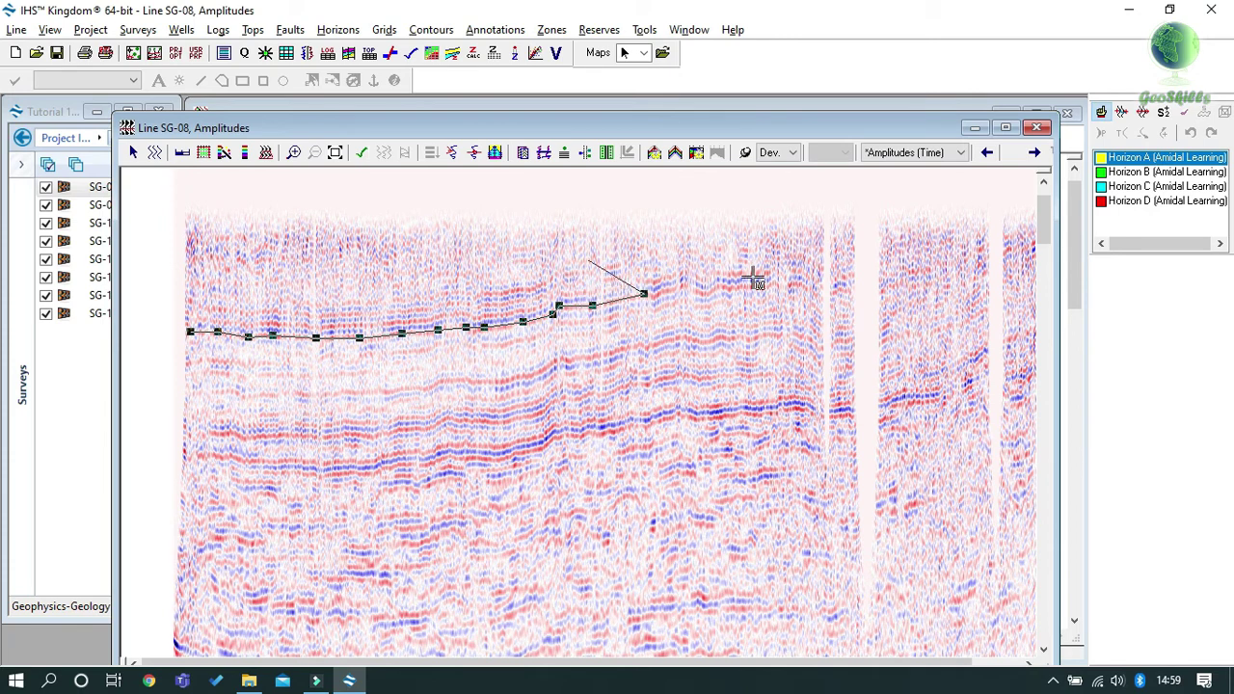
# - Continue Horizon A across the right part past the data gap and finish the pick
pyautogui.click(665, 292)
pyautogui.click(676, 287)
pyautogui.click(689, 286)
pyautogui.click(702, 291)
pyautogui.click(714, 291)
pyautogui.click(727, 287)
pyautogui.click(755, 289)
pyautogui.click(771, 284)
pyautogui.click(790, 286)
pyautogui.click(812, 292)
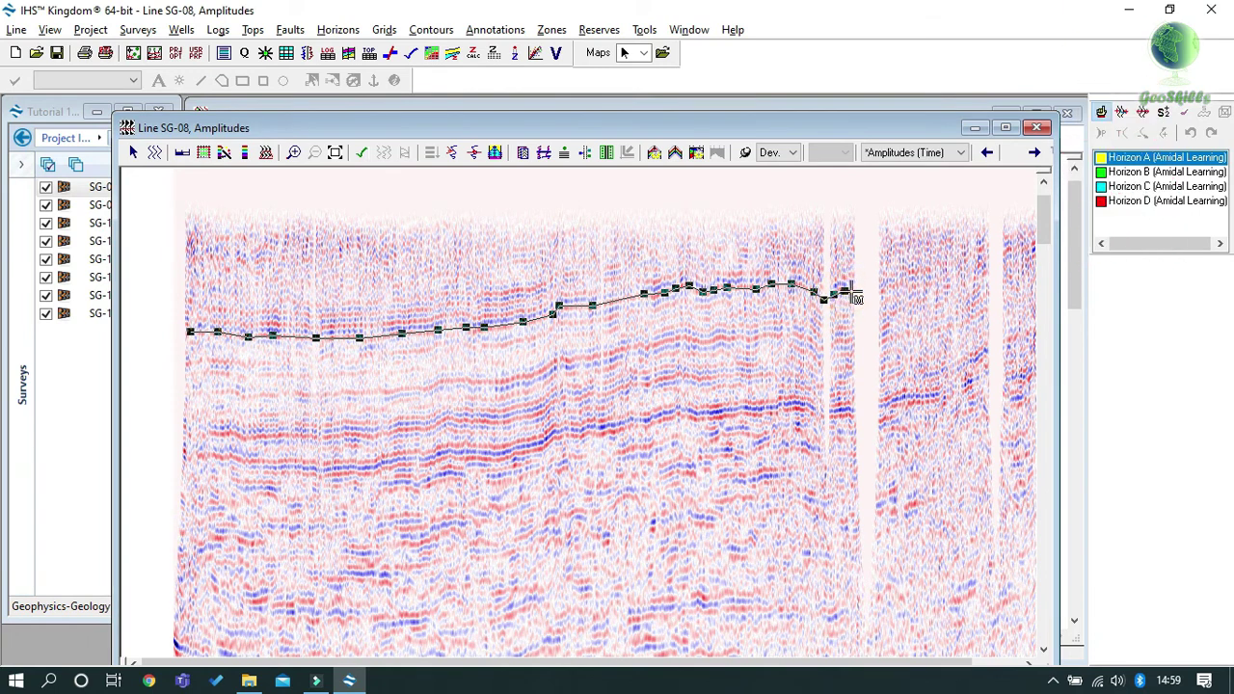
pyautogui.doubleClick(848, 294)
# - Enable the picking modes, switch to fill mode, and make Horizon B active
pyautogui.scroll(1, 340, 460)
pyautogui.click(1122, 112)
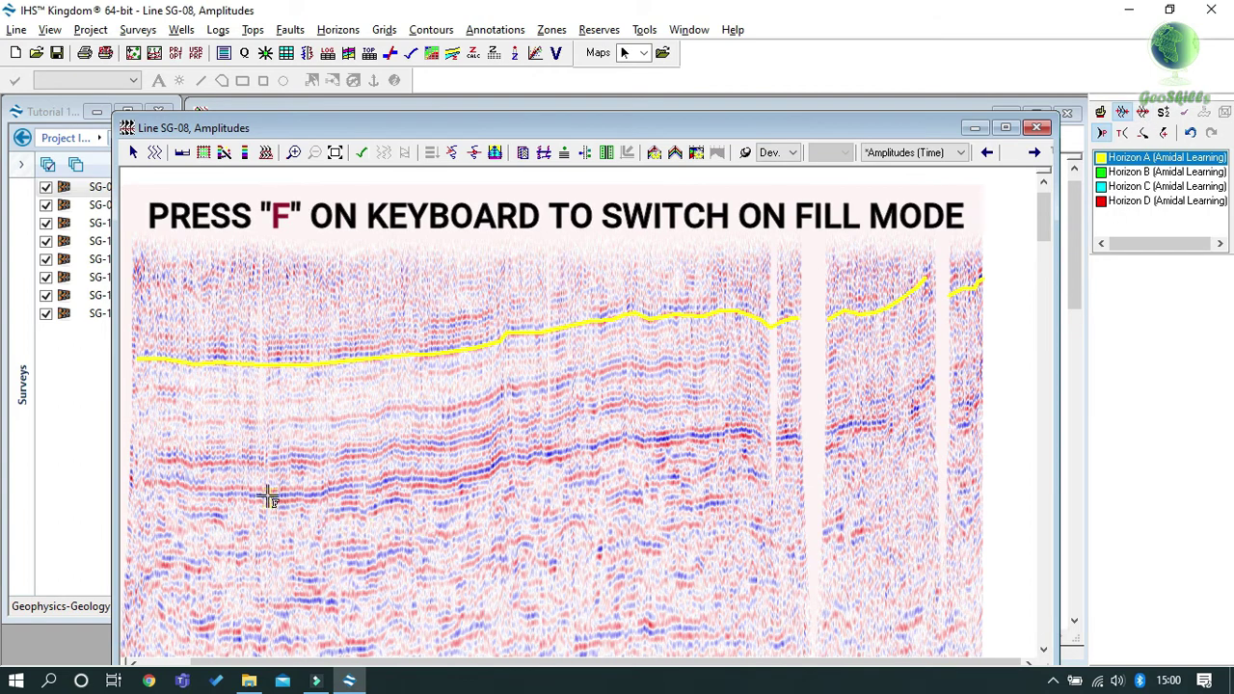
pyautogui.press('f')
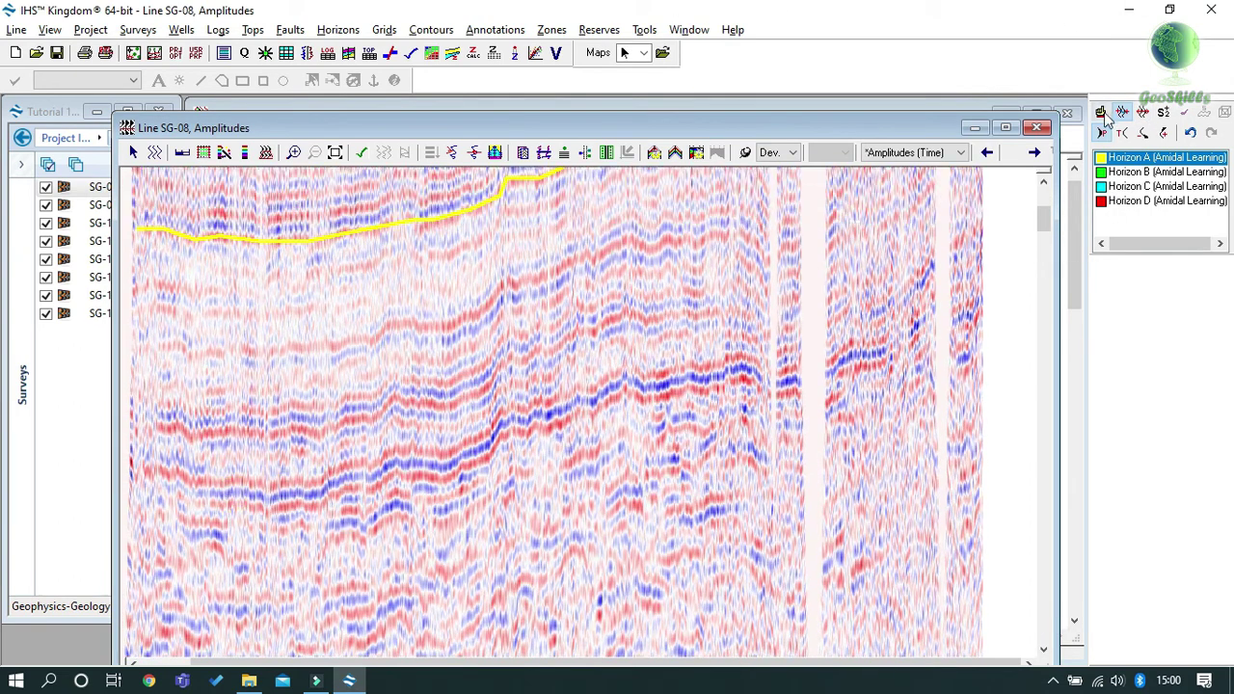
pyautogui.click(1137, 182)
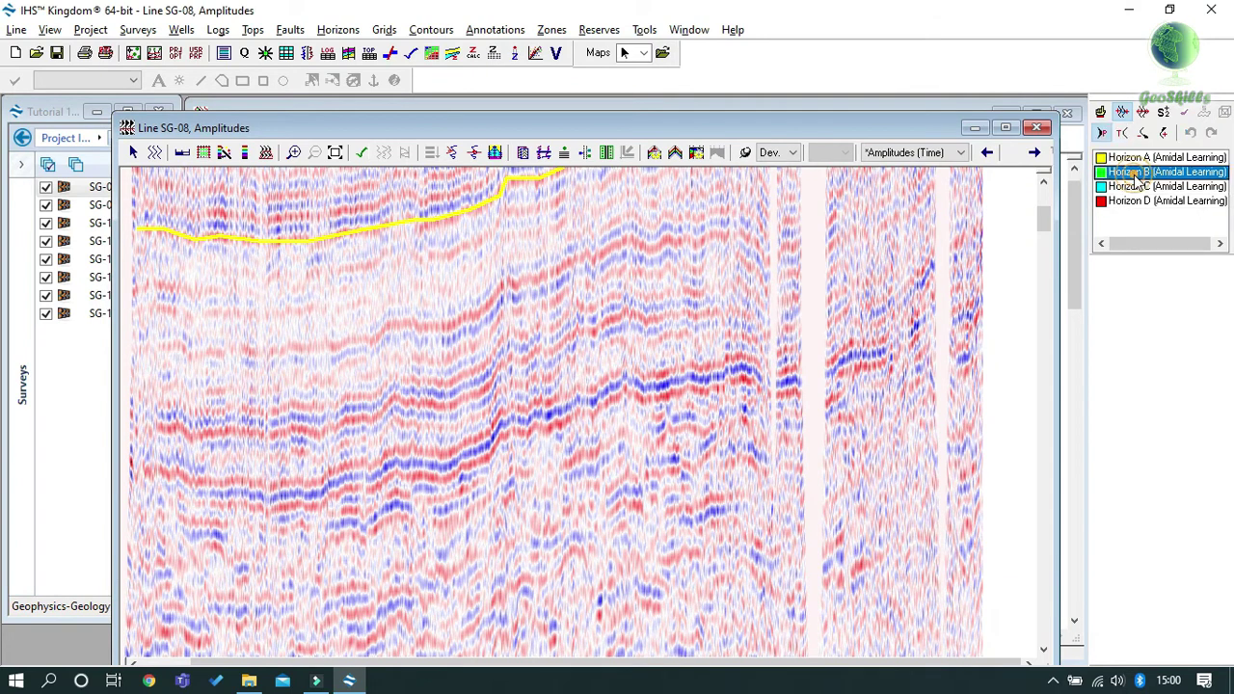
# - Pick Horizon B along the deeper reflector from the left to the data gap
pyautogui.click(171, 491)
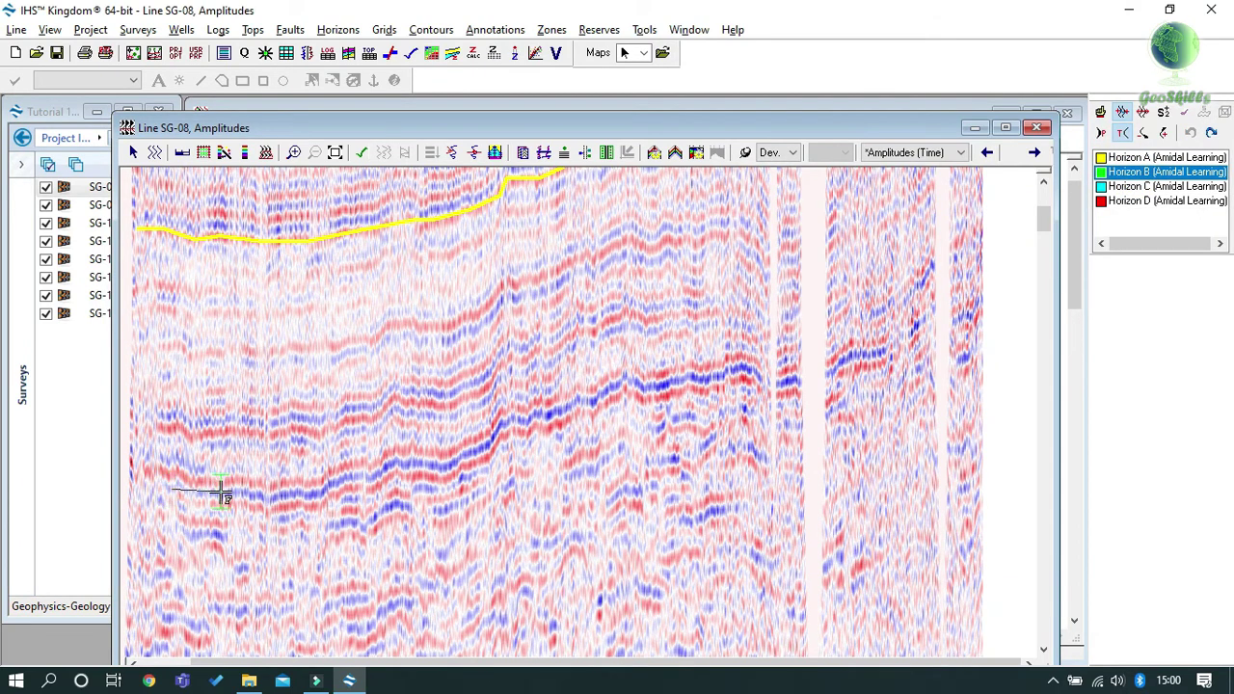
pyautogui.click(221, 491)
pyautogui.click(268, 496)
pyautogui.click(342, 481)
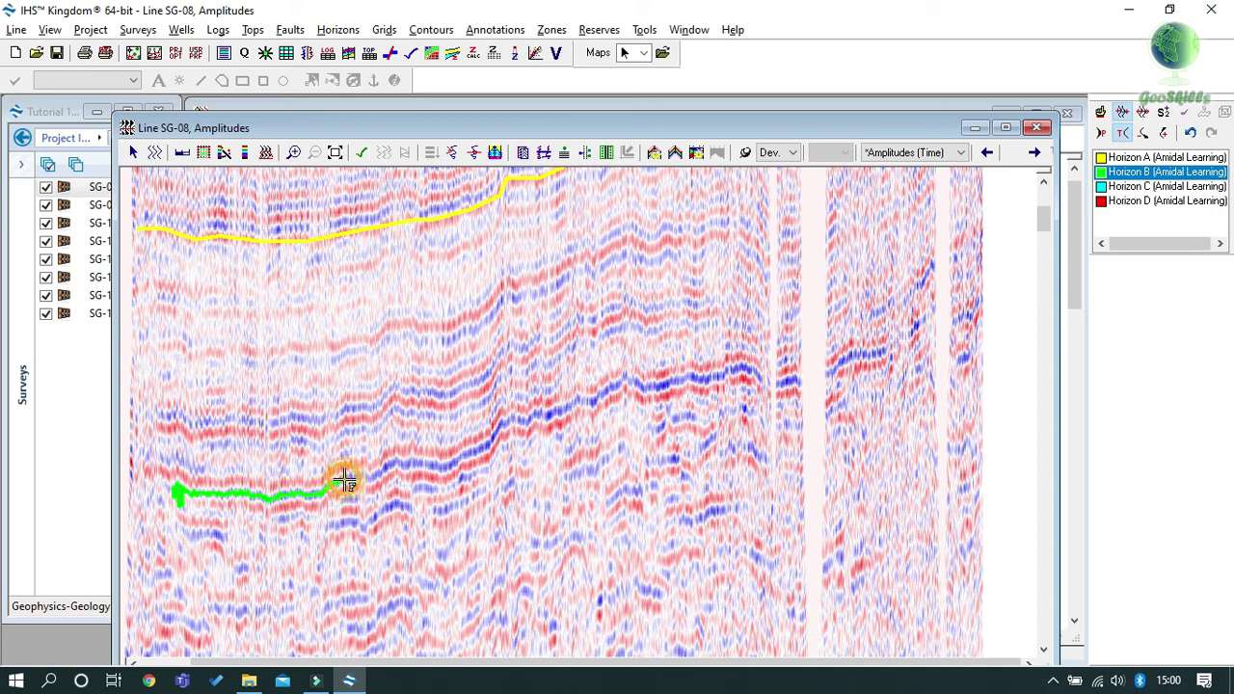
pyautogui.click(420, 461)
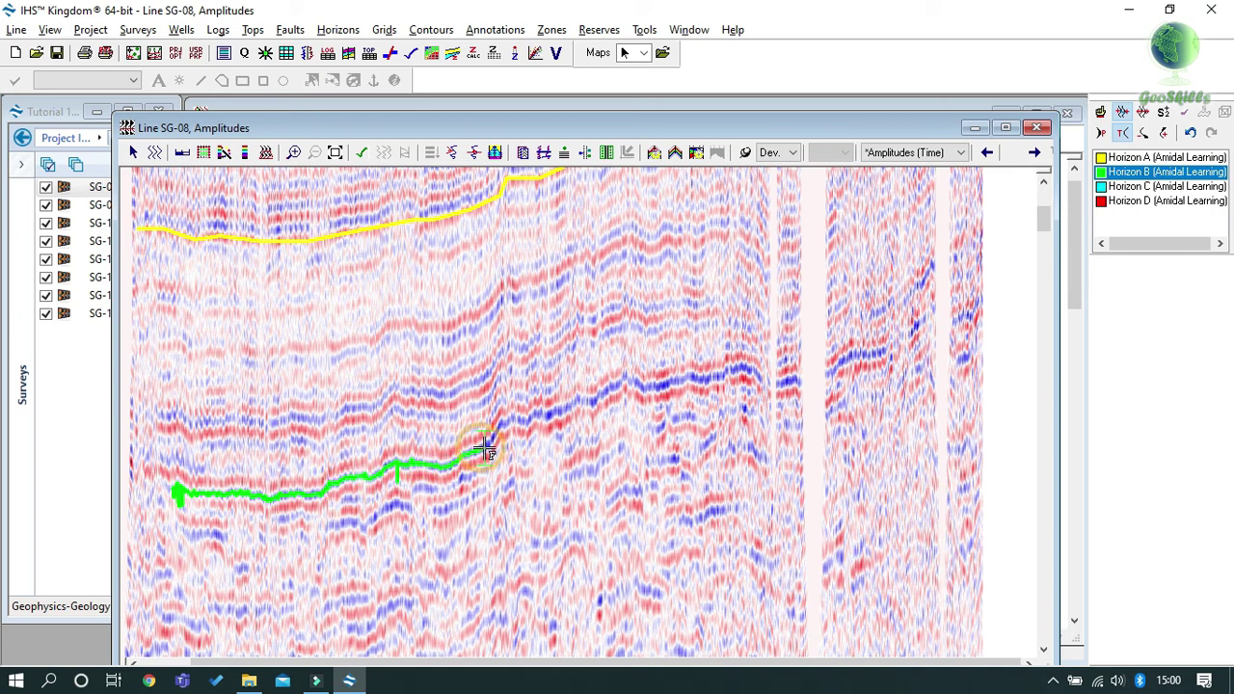
pyautogui.click(506, 422)
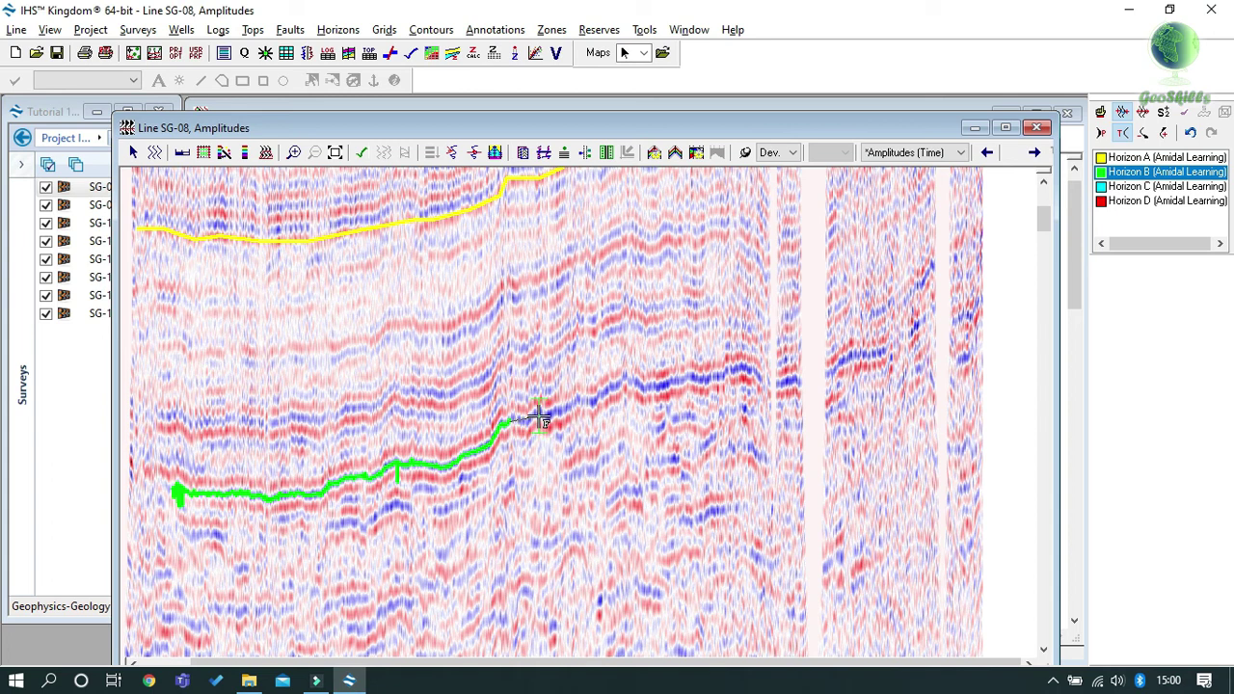
pyautogui.click(565, 408)
pyautogui.click(580, 401)
pyautogui.click(600, 394)
pyautogui.click(617, 386)
pyautogui.click(627, 376)
pyautogui.click(688, 376)
pyautogui.doubleClick(762, 376)
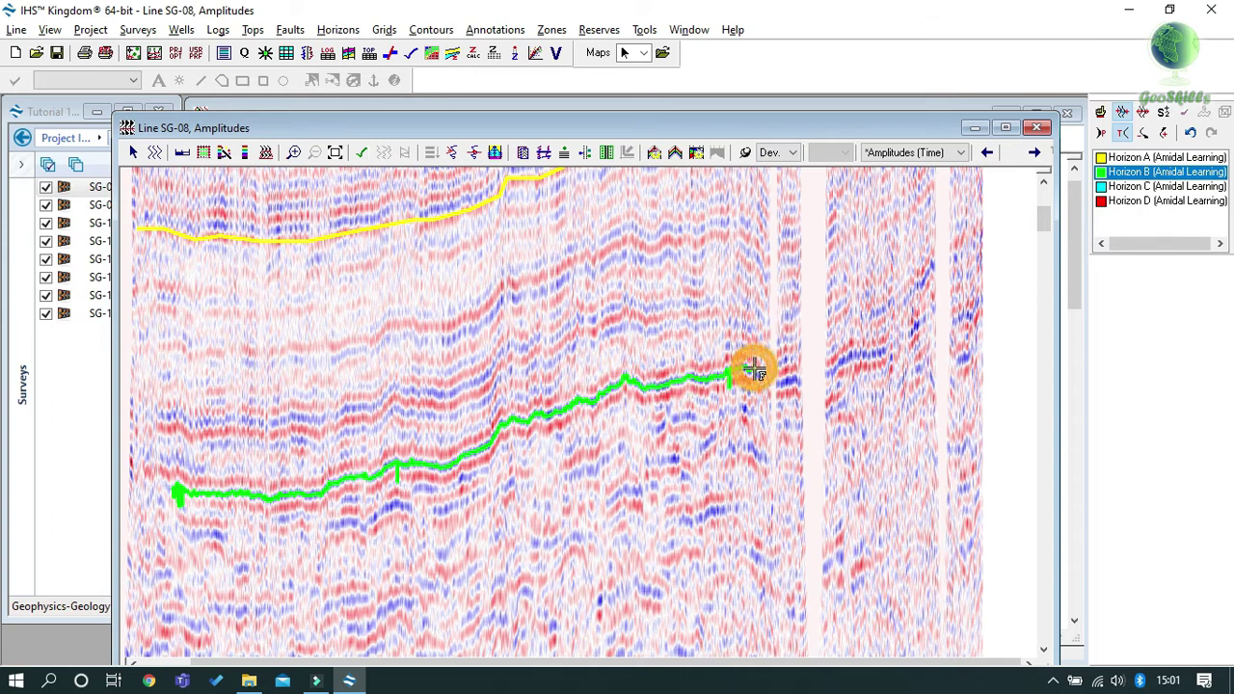
# - Extend Horizon B past the gap, undoing the stray segment and picking further right
pyautogui.click(779, 383)
pyautogui.click(826, 378)
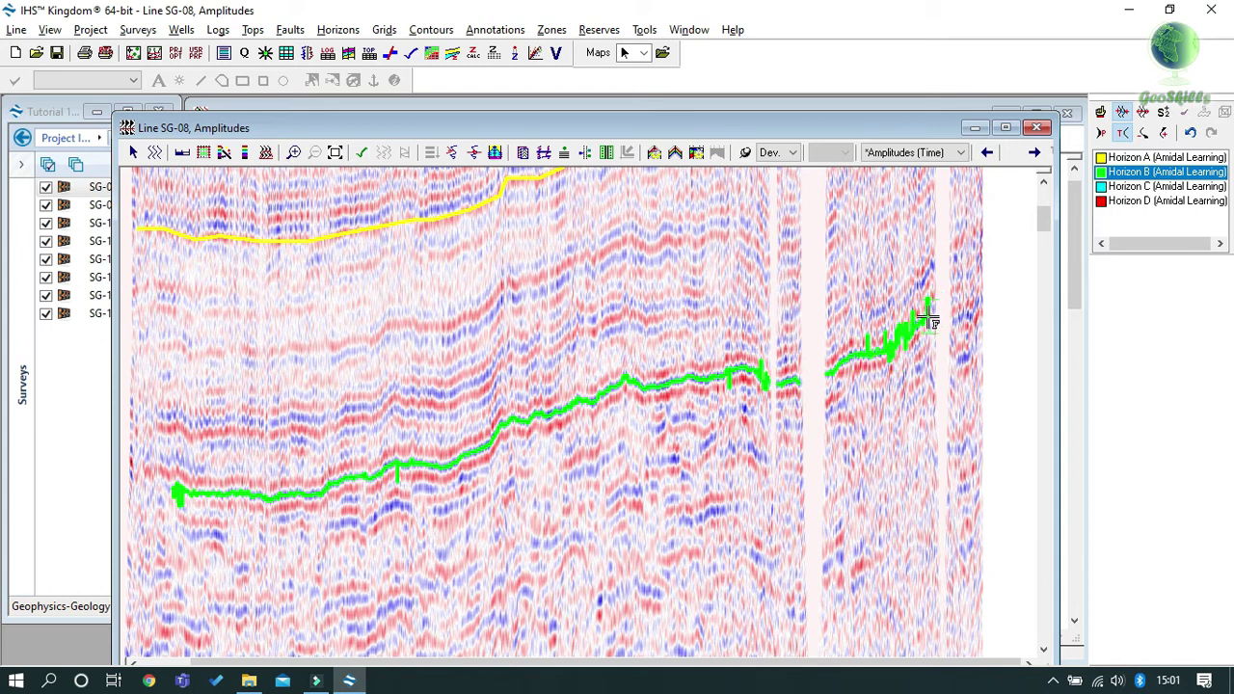
pyautogui.hotkey('ctrl', 'z')
pyautogui.click(902, 338)
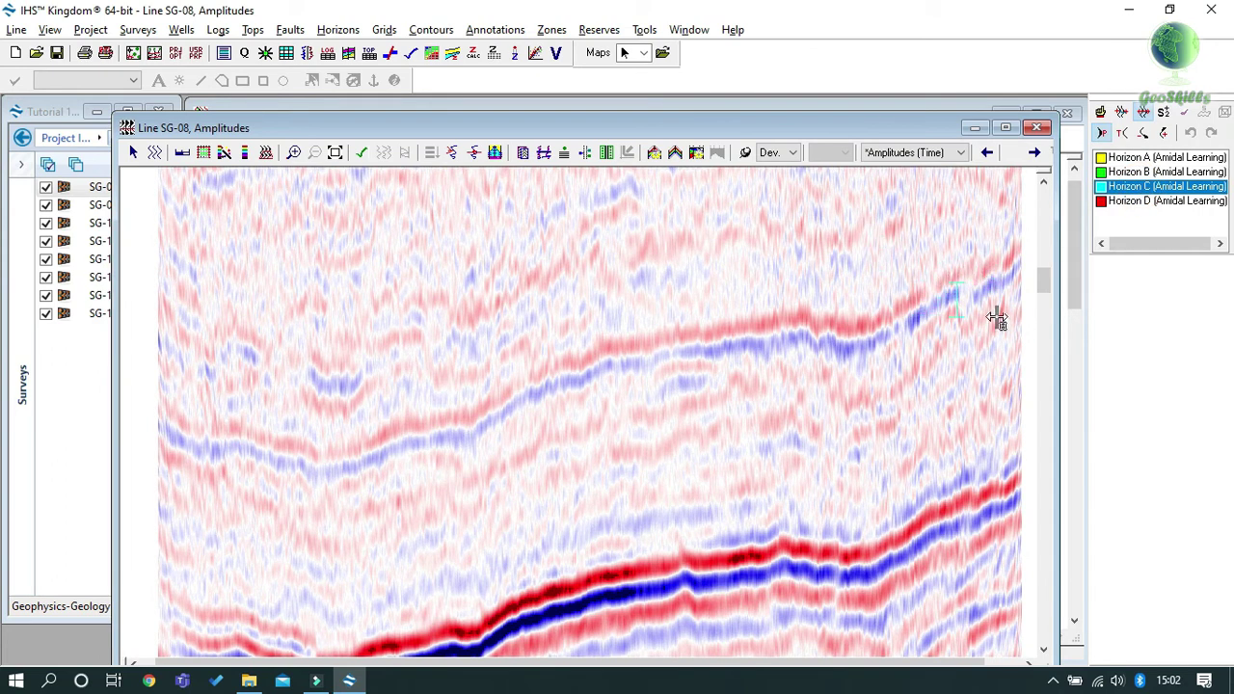
# - Pick Horizon C on the middle reflector and hunt it out to both section edges
pyautogui.hscroll(1, 868, 299)
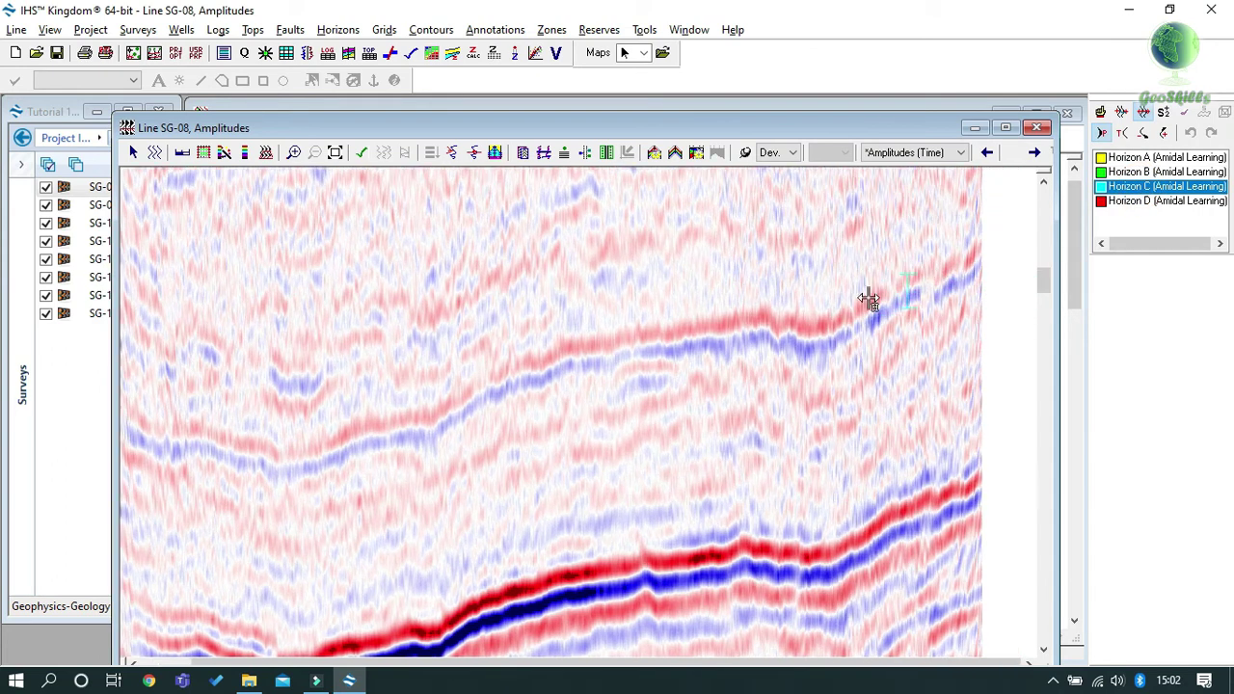
pyautogui.click(586, 347)
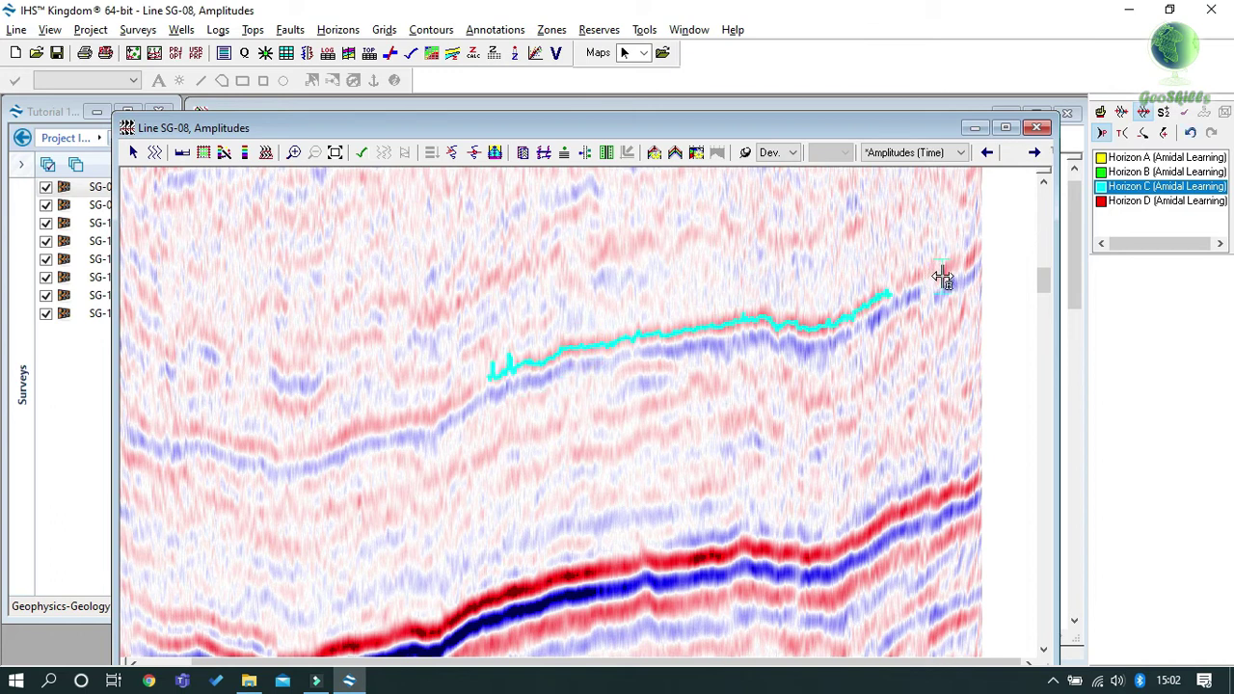
pyautogui.press('h')
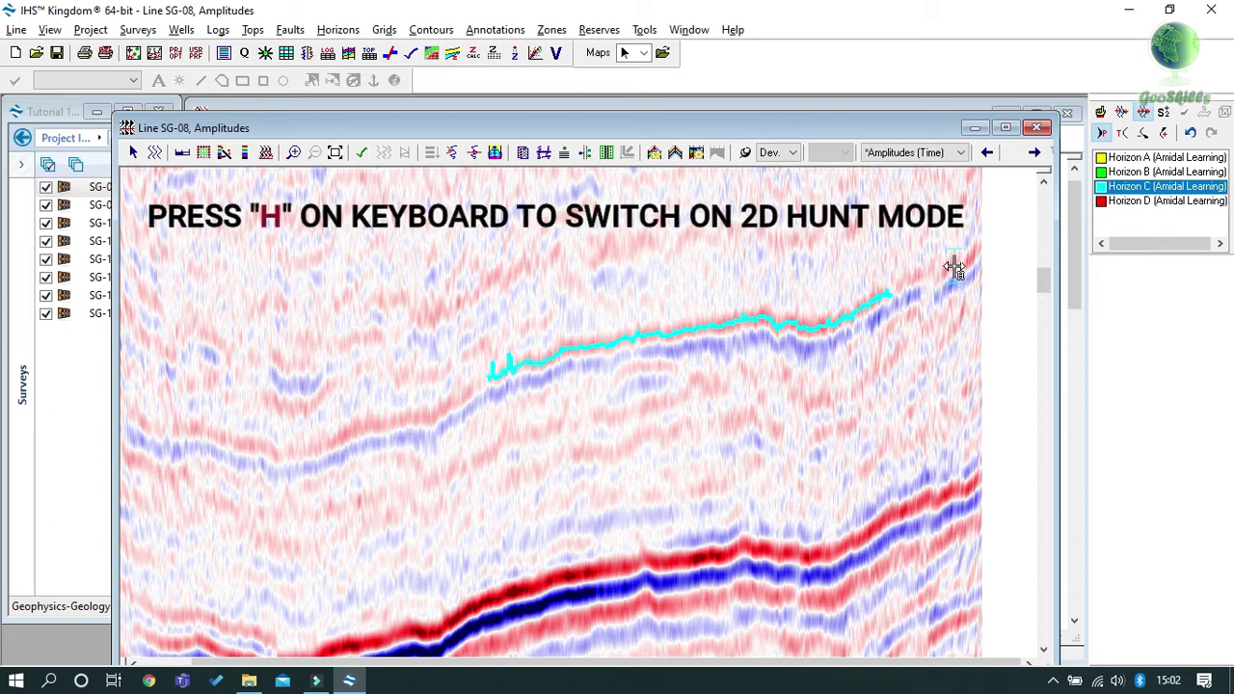
pyautogui.click(950, 267)
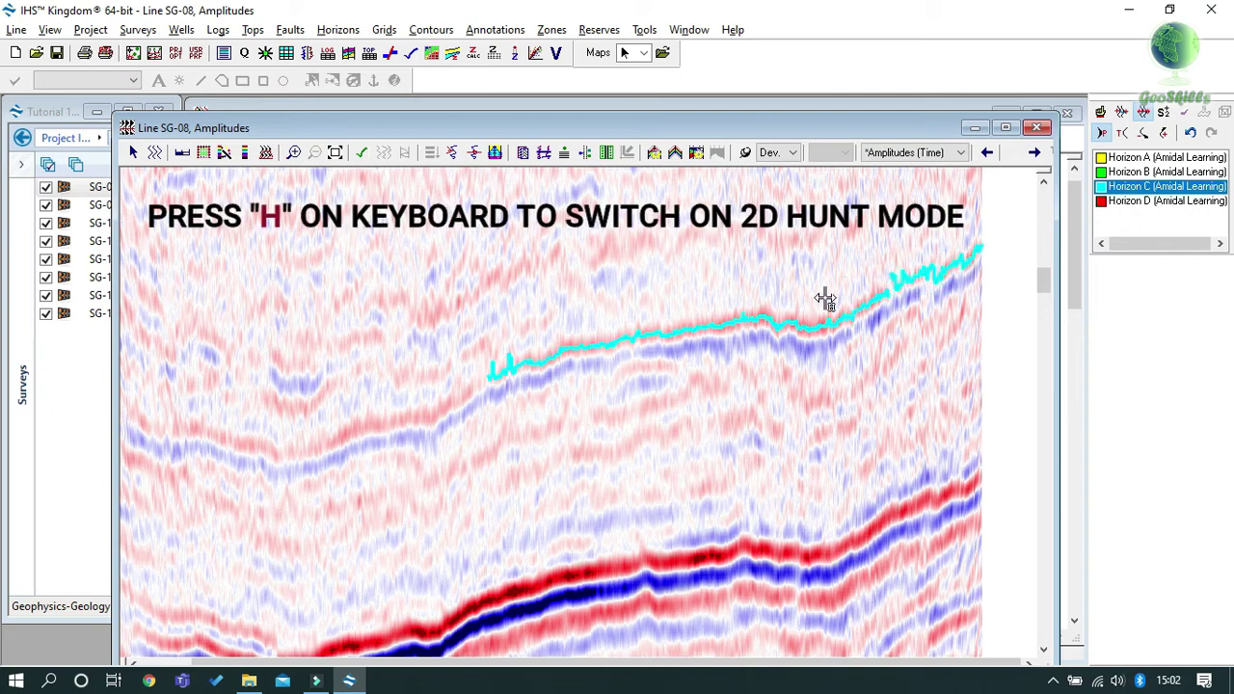
pyautogui.click(395, 423)
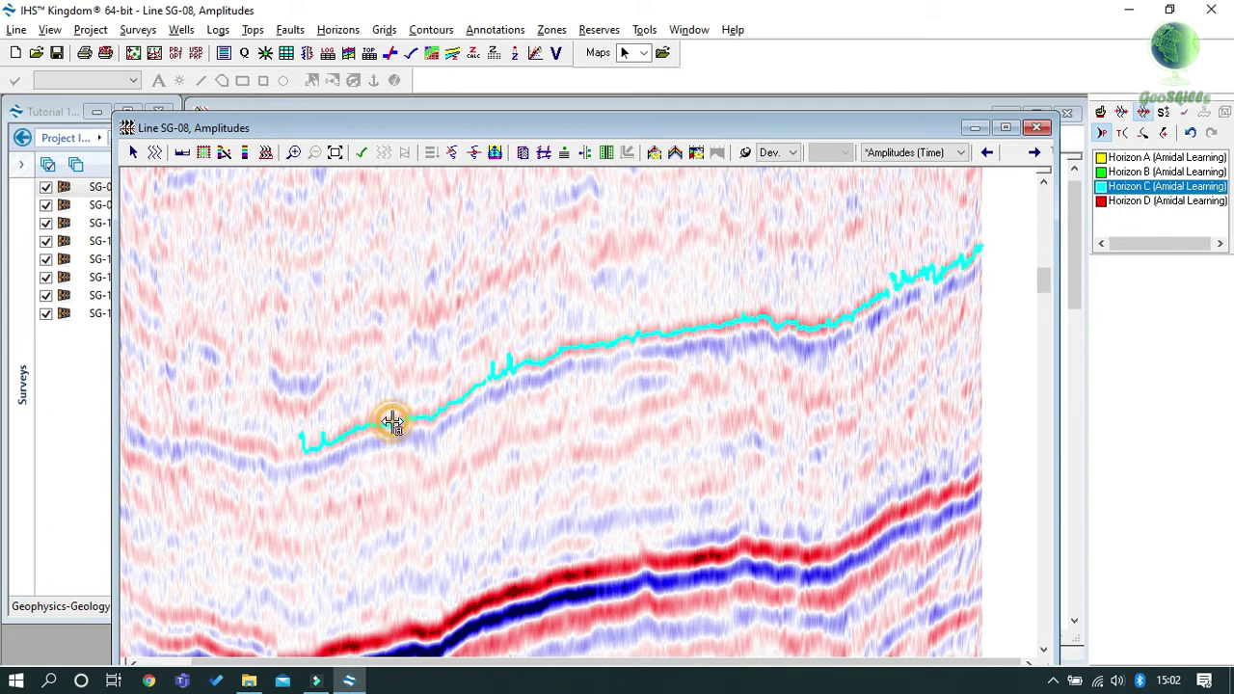
pyautogui.click(243, 443)
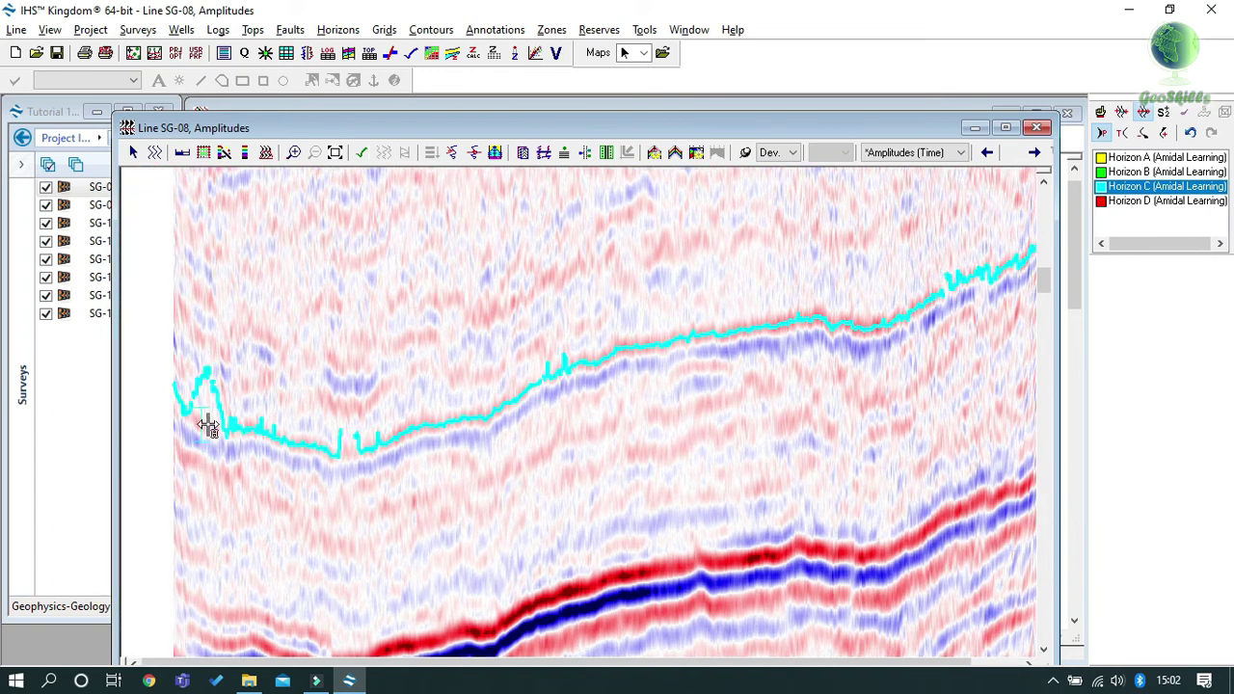
# - Re-pick Horizon C's spiky left end and fill the gap in its pick
pyautogui.click(206, 424)
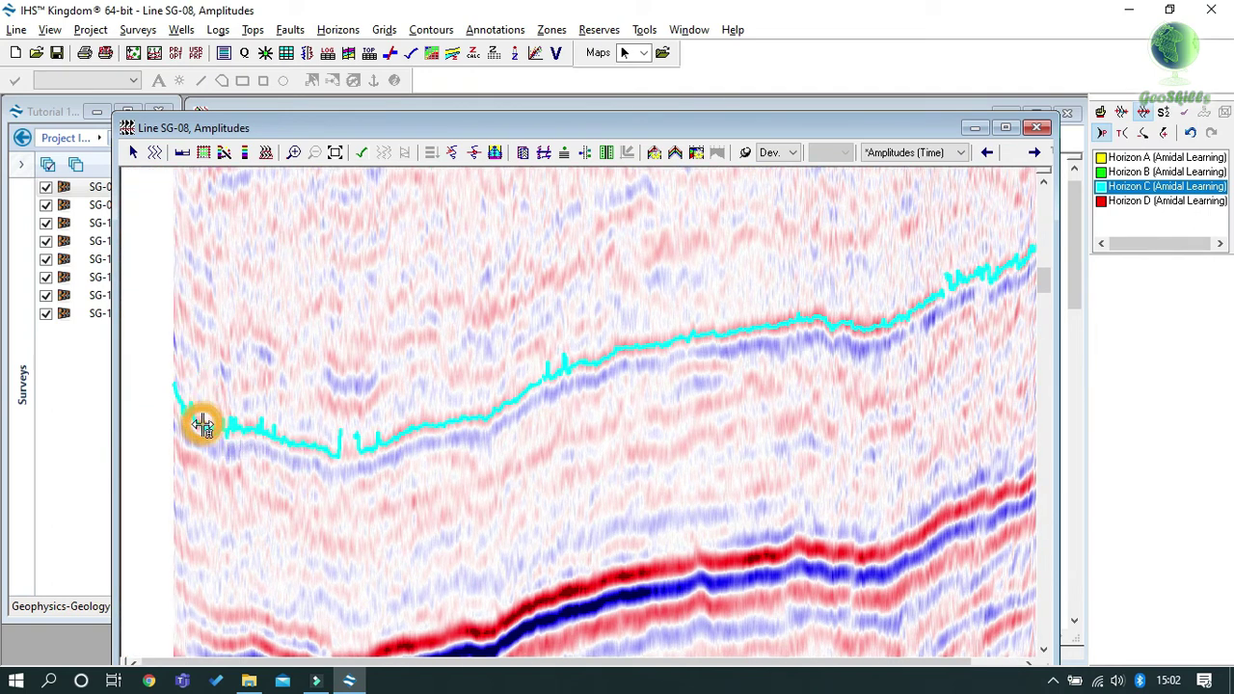
pyautogui.click(349, 444)
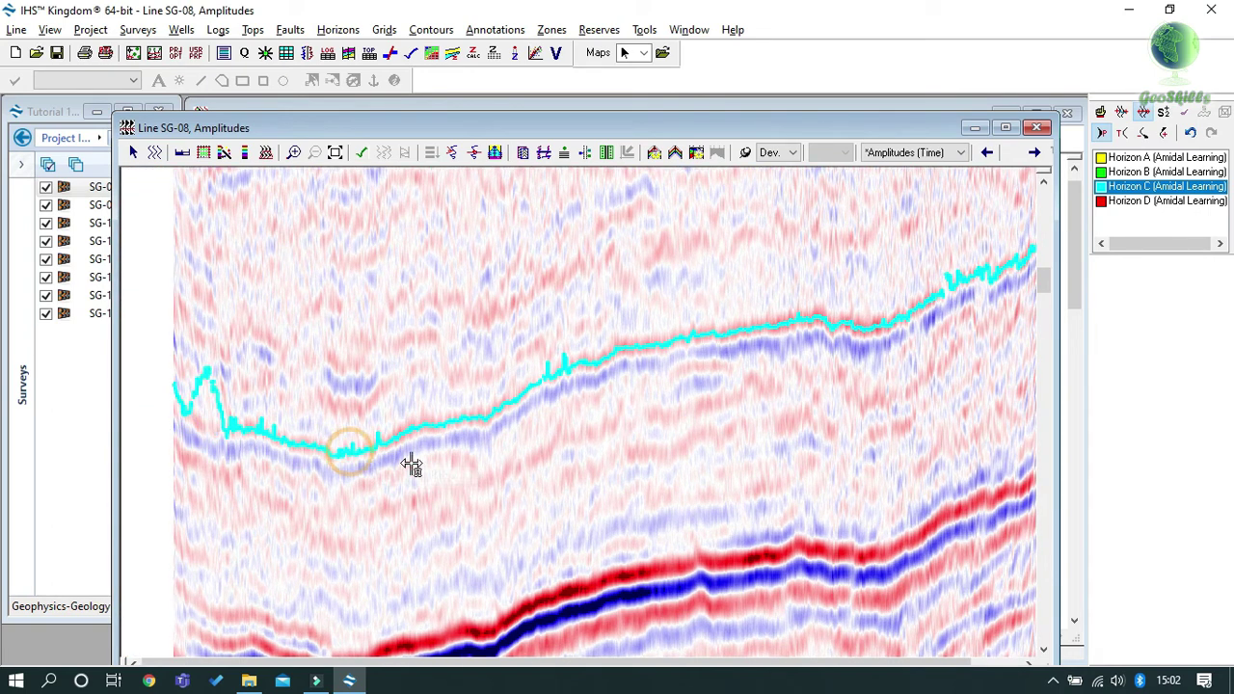
pyautogui.click(197, 429)
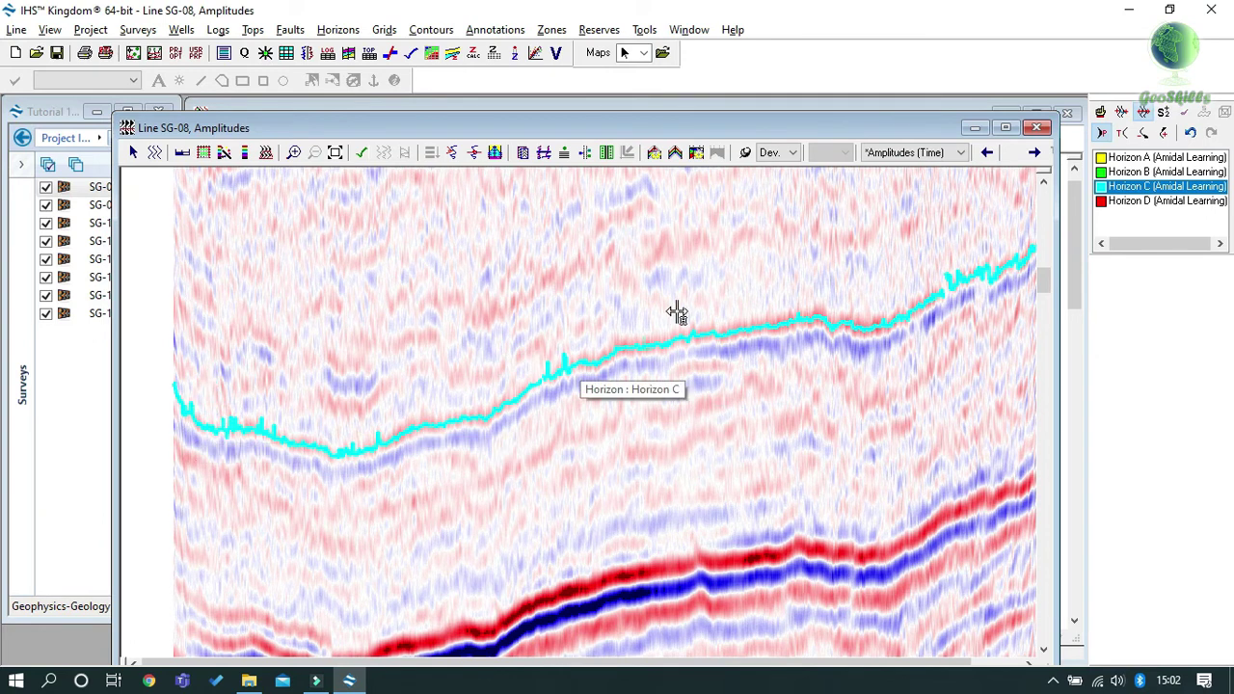
pyautogui.hscroll(2, 1046, 287)
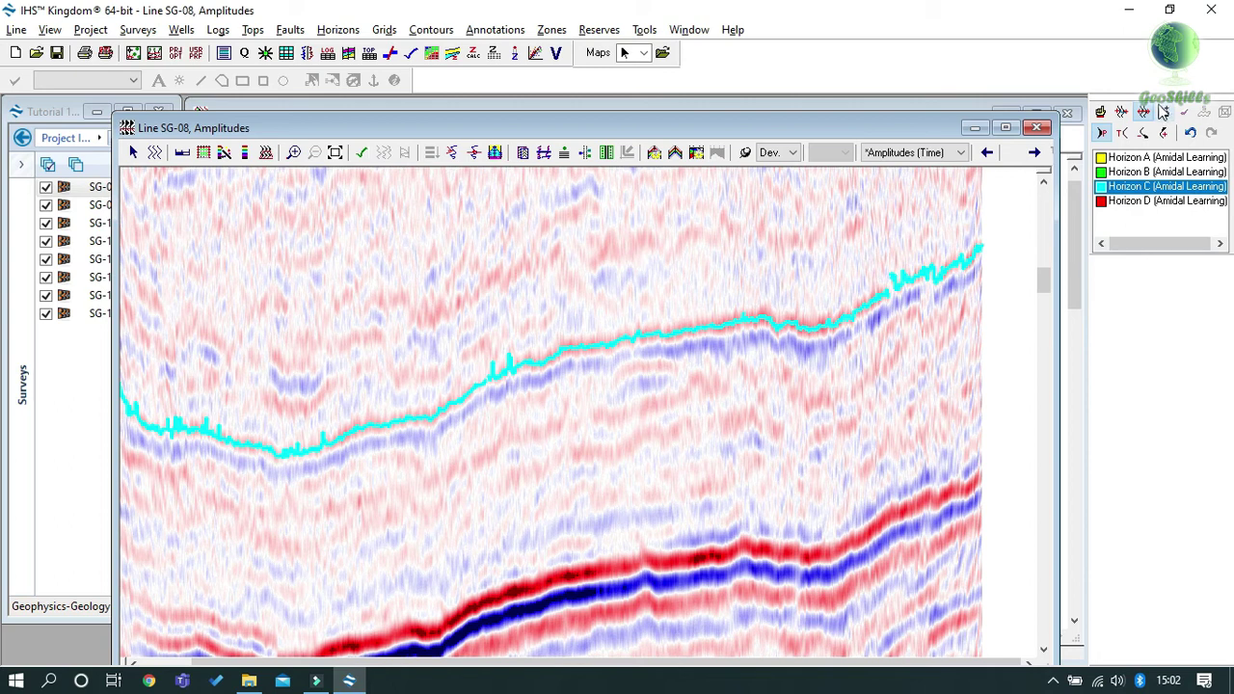
# - Pick Horizon D on the strong reflector, briefly flatten on it, then close line SG-08
pyautogui.scroll(-3, 1140, 210)
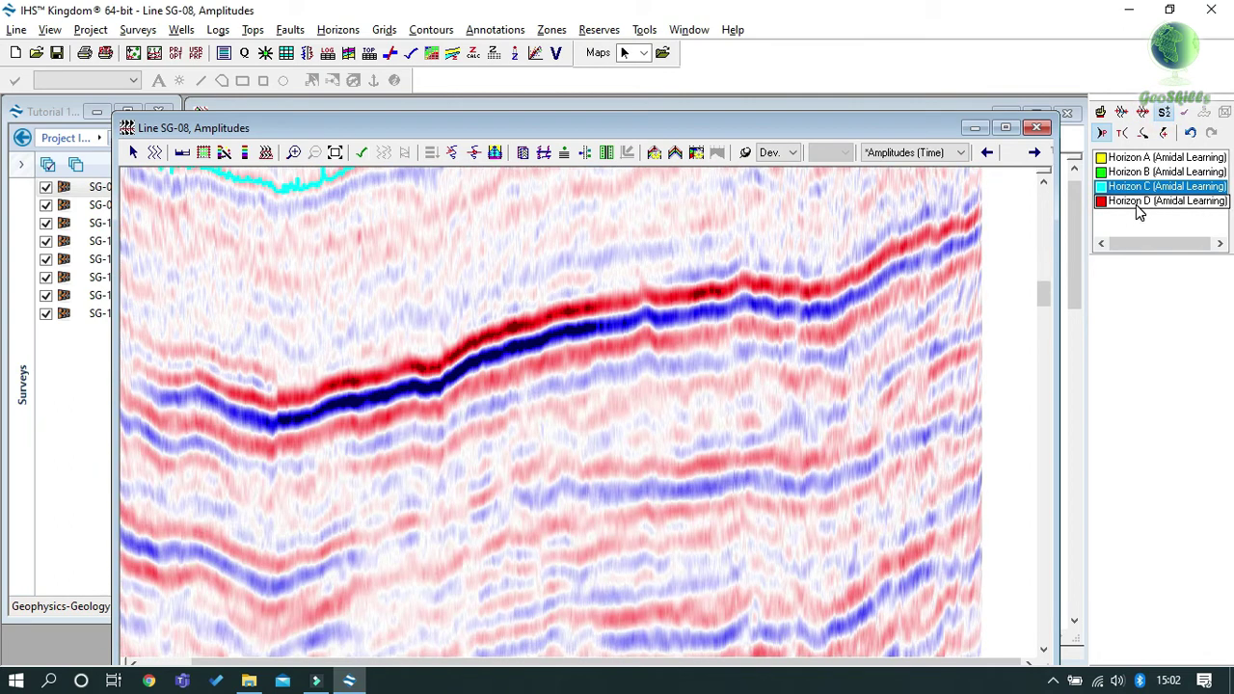
pyautogui.click(1139, 204)
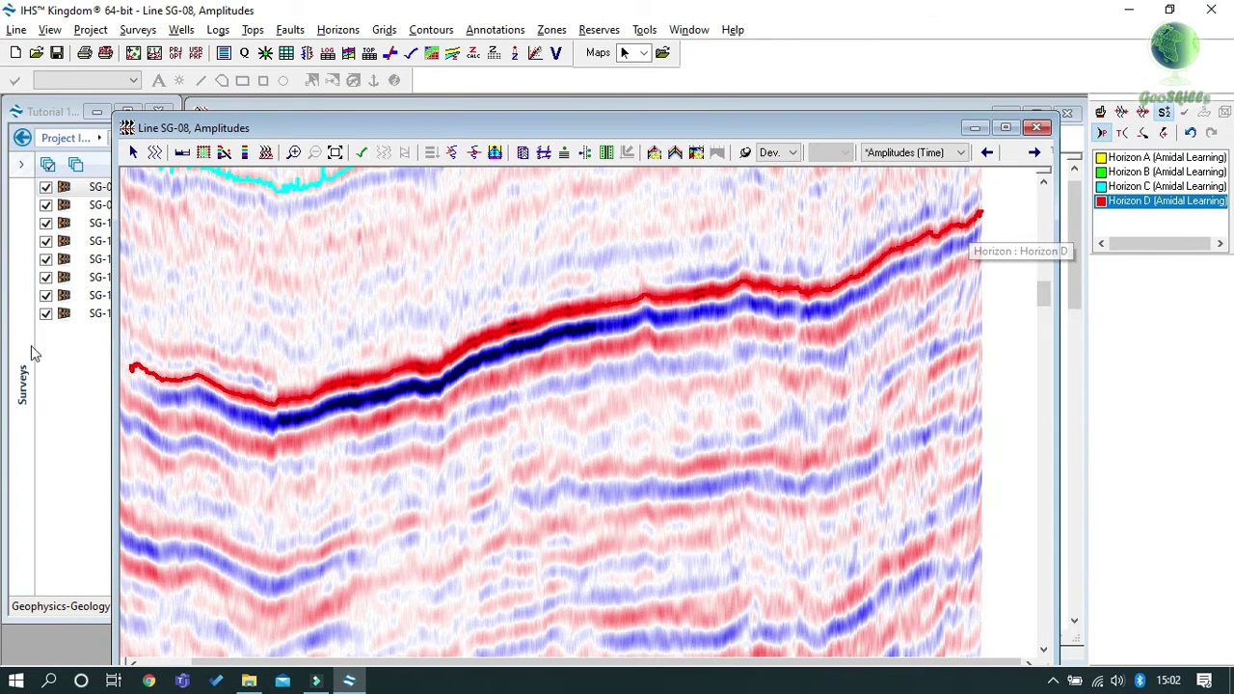
pyautogui.click(617, 294)
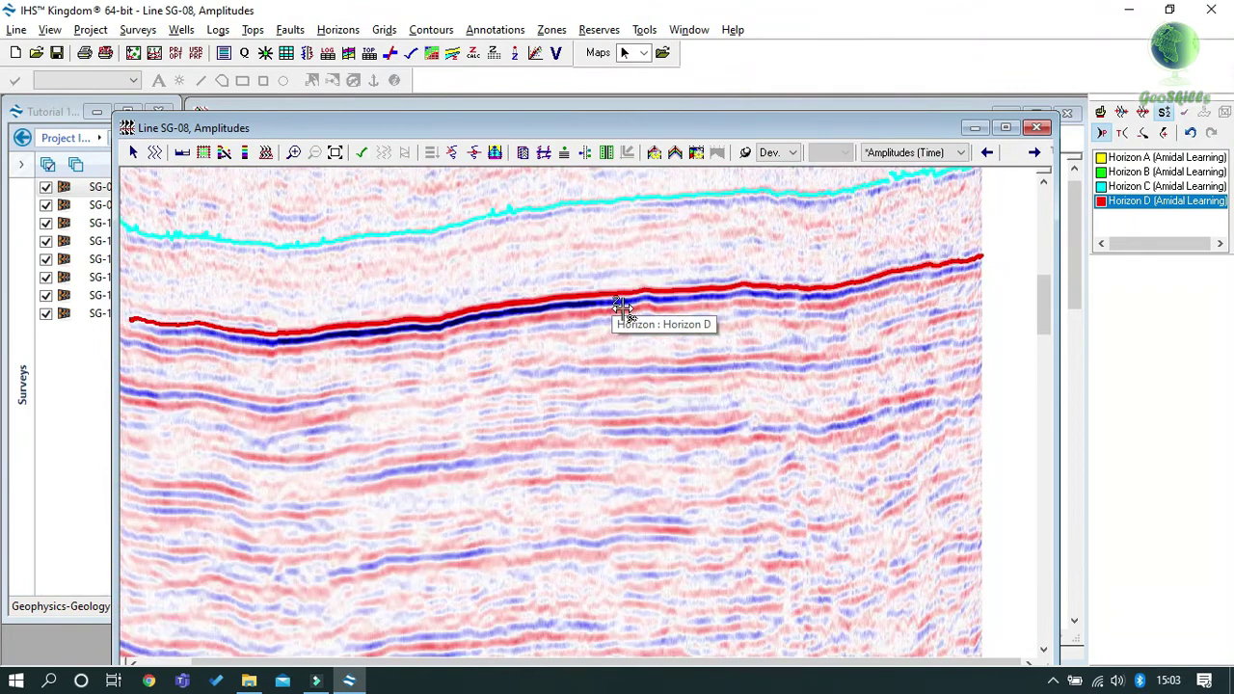
pyautogui.click(614, 287)
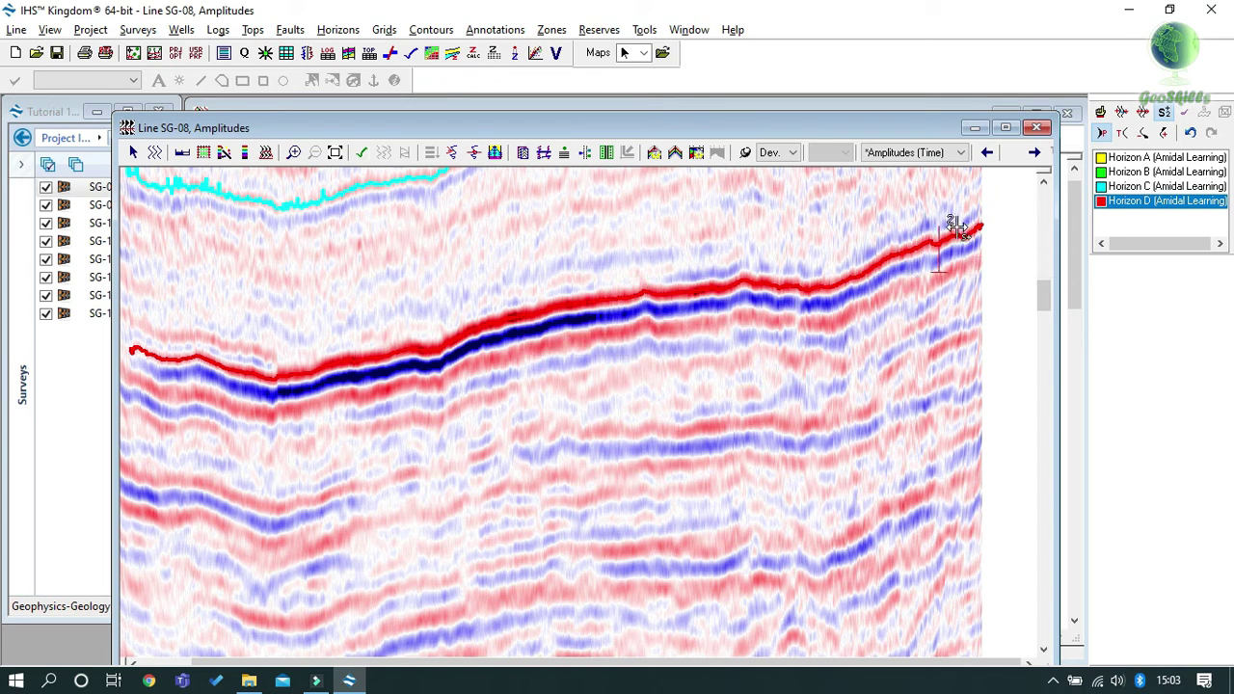
pyautogui.click(1037, 129)
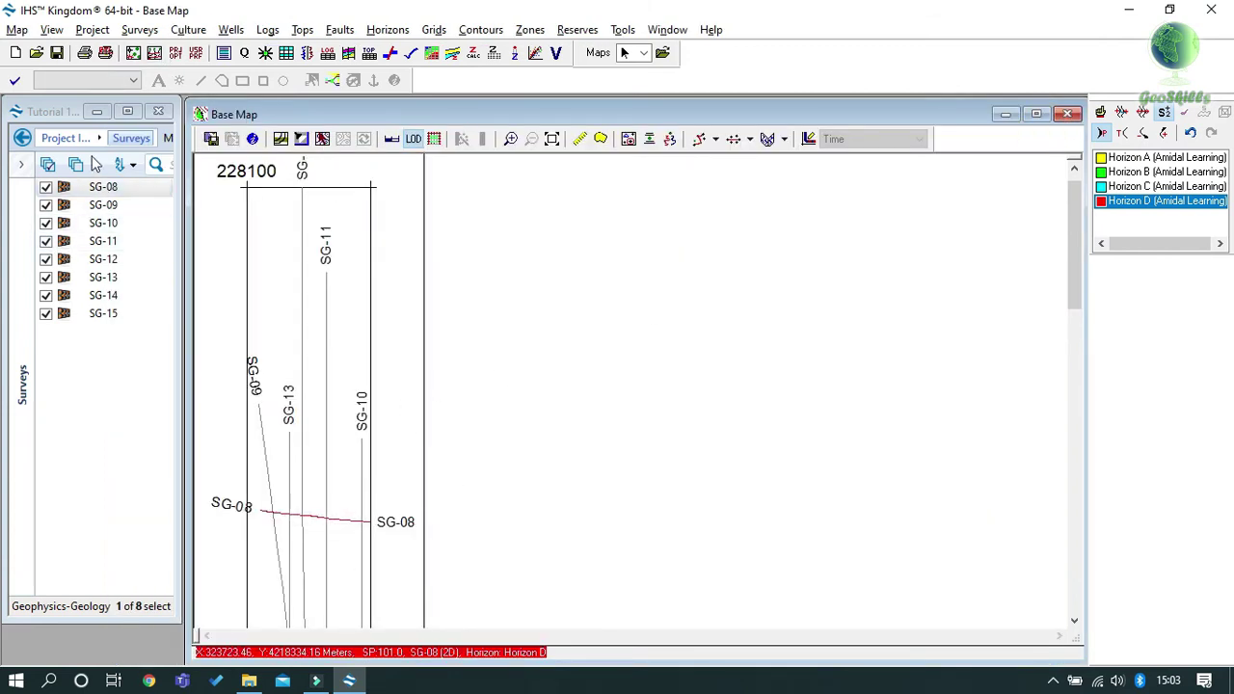
# - From Project Inventory > Horizons, drag Horizon A onto the Base Map
pyautogui.click(23, 166)
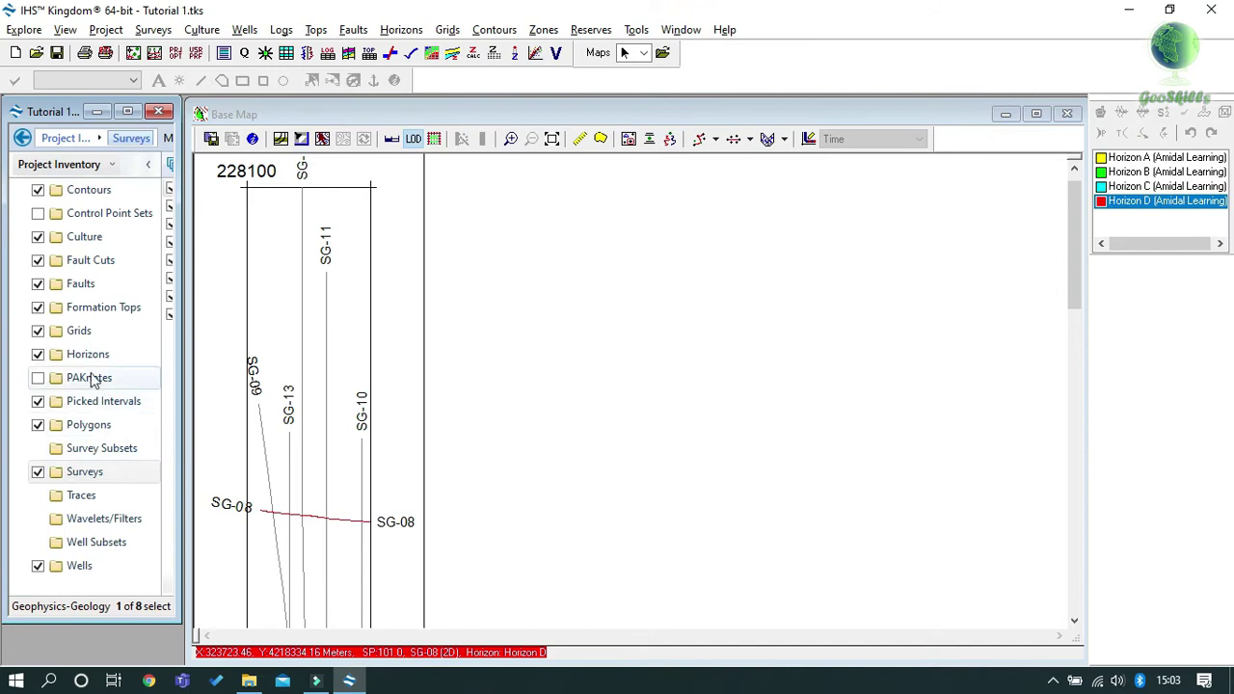
pyautogui.click(92, 357)
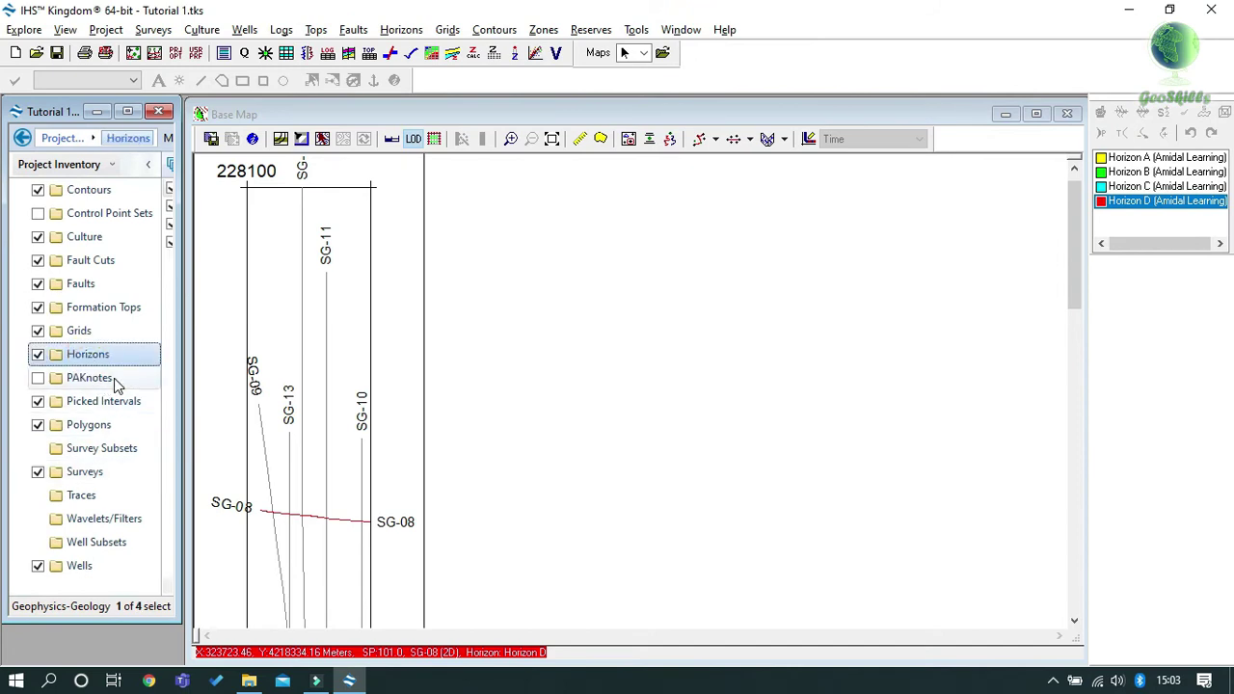
pyautogui.click(150, 164)
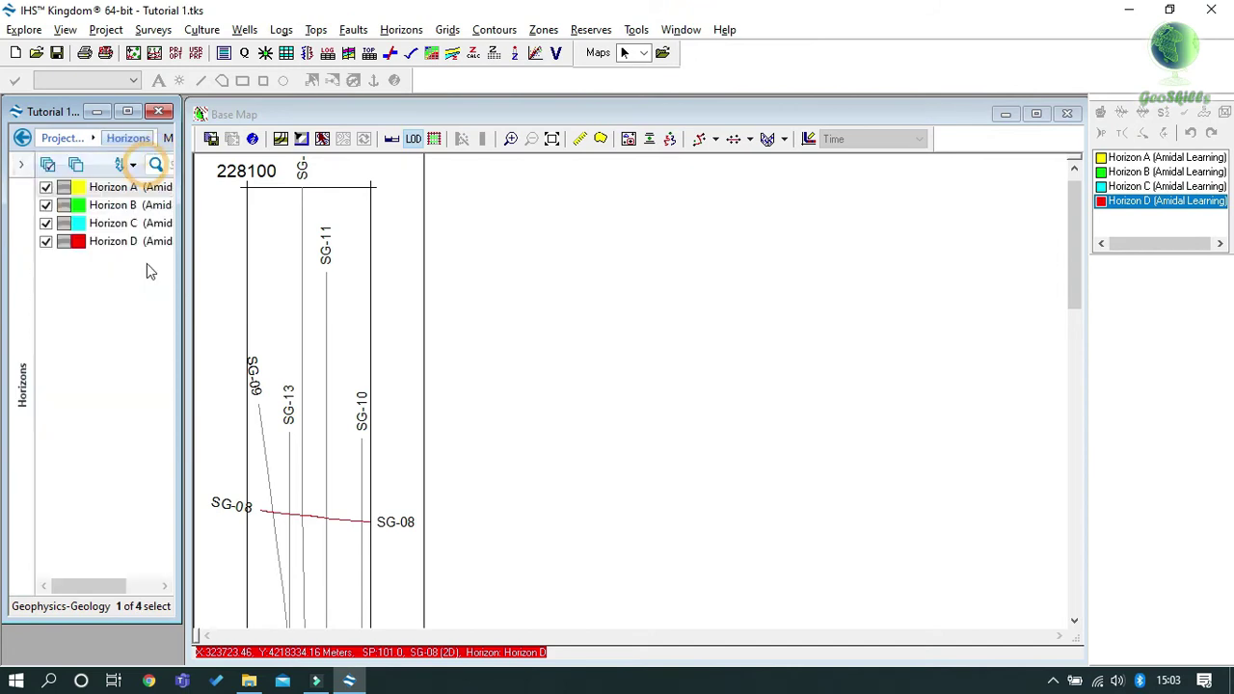
pyautogui.click(102, 190)
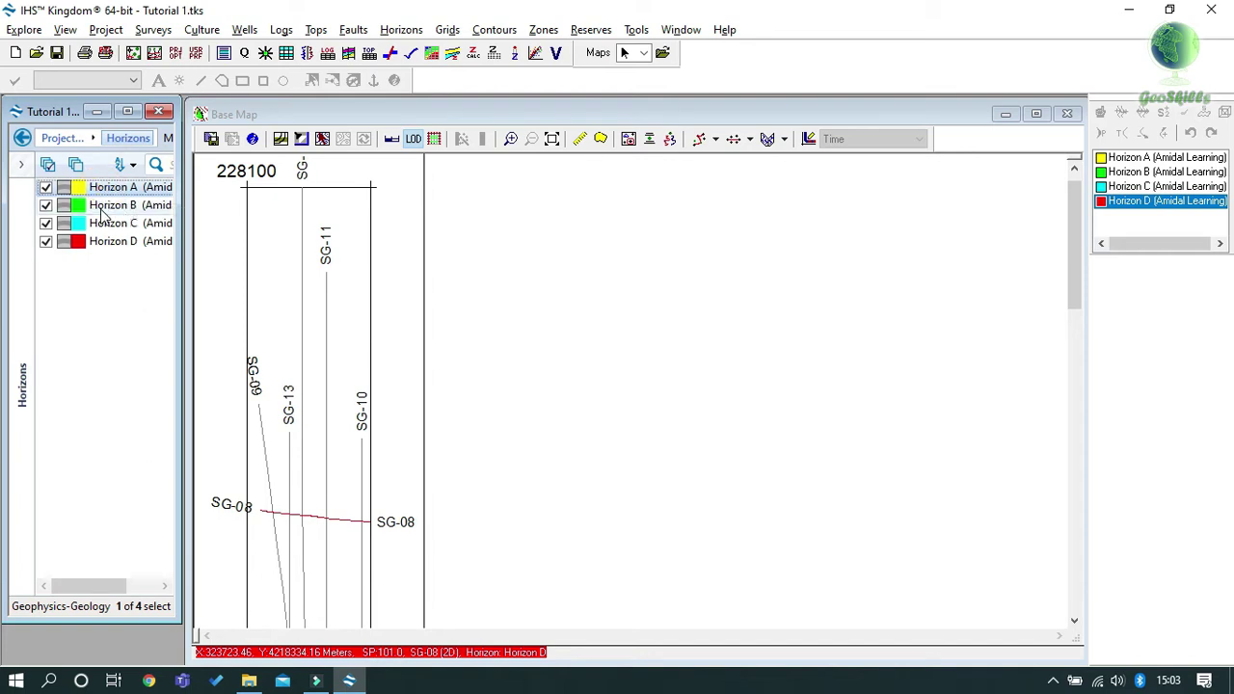
pyautogui.moveTo(113, 193); pyautogui.dragTo(353, 369)
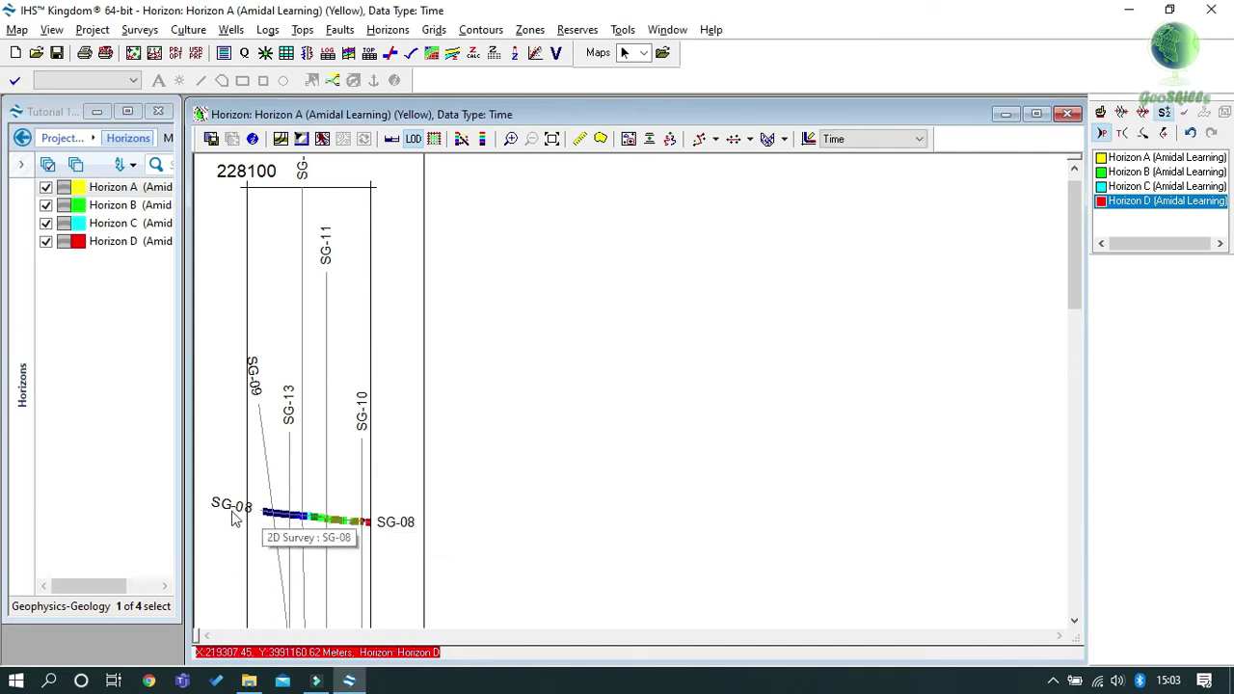
# - Zoom and pan the Base Map, then post Horizons B, C and finally D along SG-08
pyautogui.scroll(2, 352, 521)
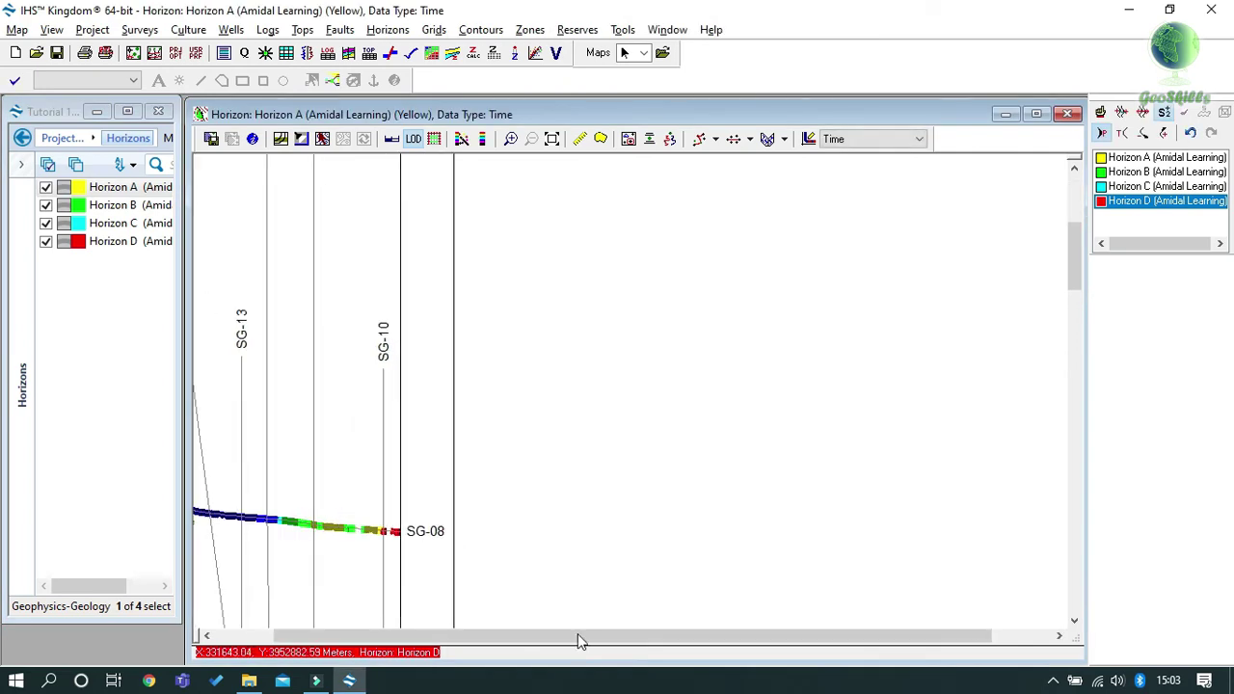
pyautogui.moveTo(592, 634); pyautogui.dragTo(504, 636)
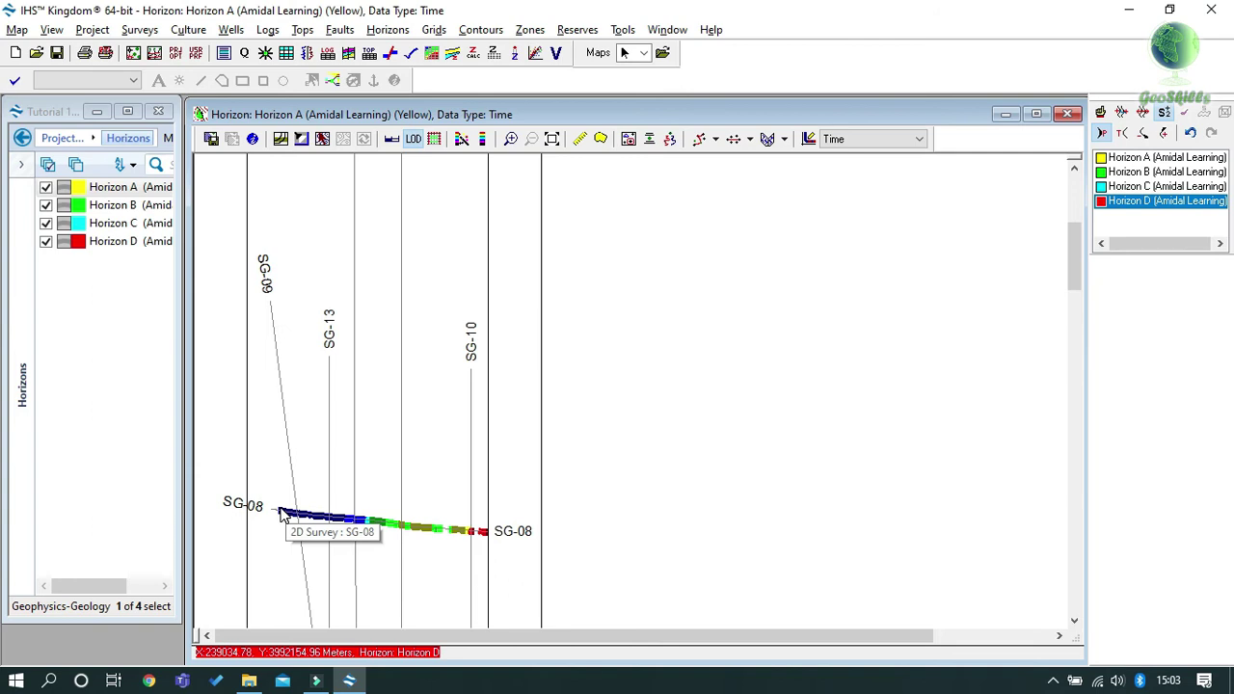
pyautogui.click(95, 206)
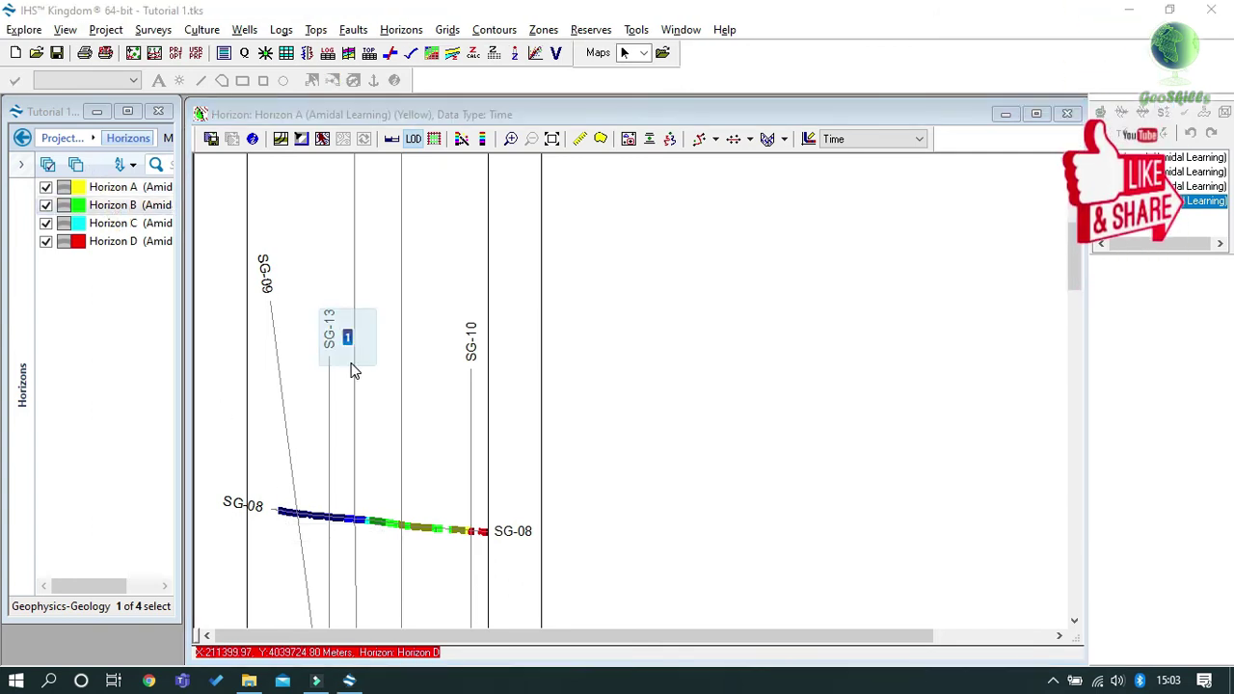
pyautogui.click(111, 223)
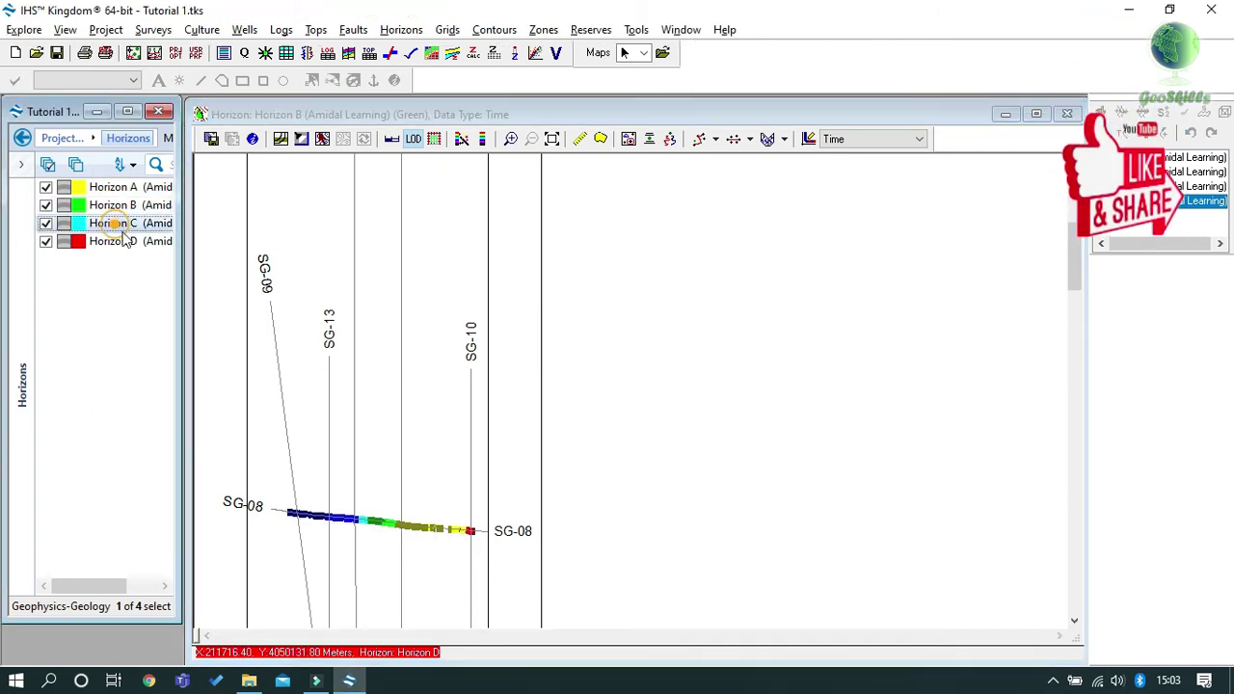
pyautogui.click(128, 246)
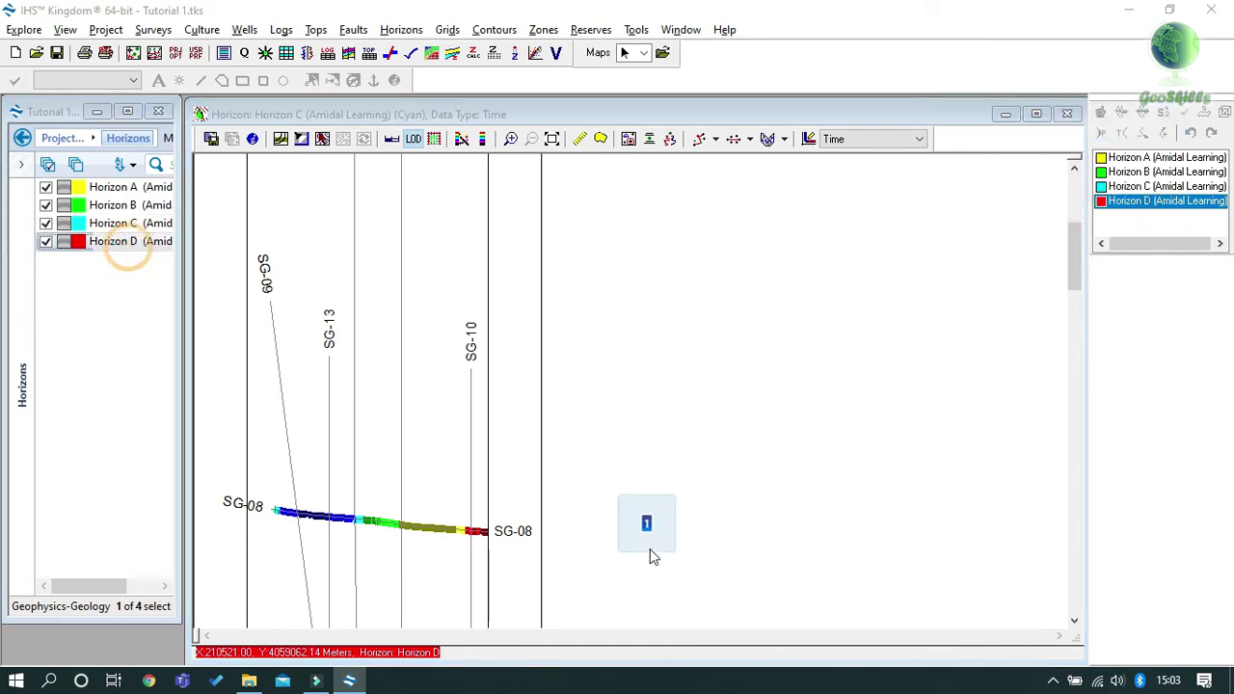
pyautogui.moveTo(648, 557); pyautogui.dragTo(396, 436)
pyautogui.scroll(2, 393, 512)
pyautogui.scroll(-4, 393, 514)
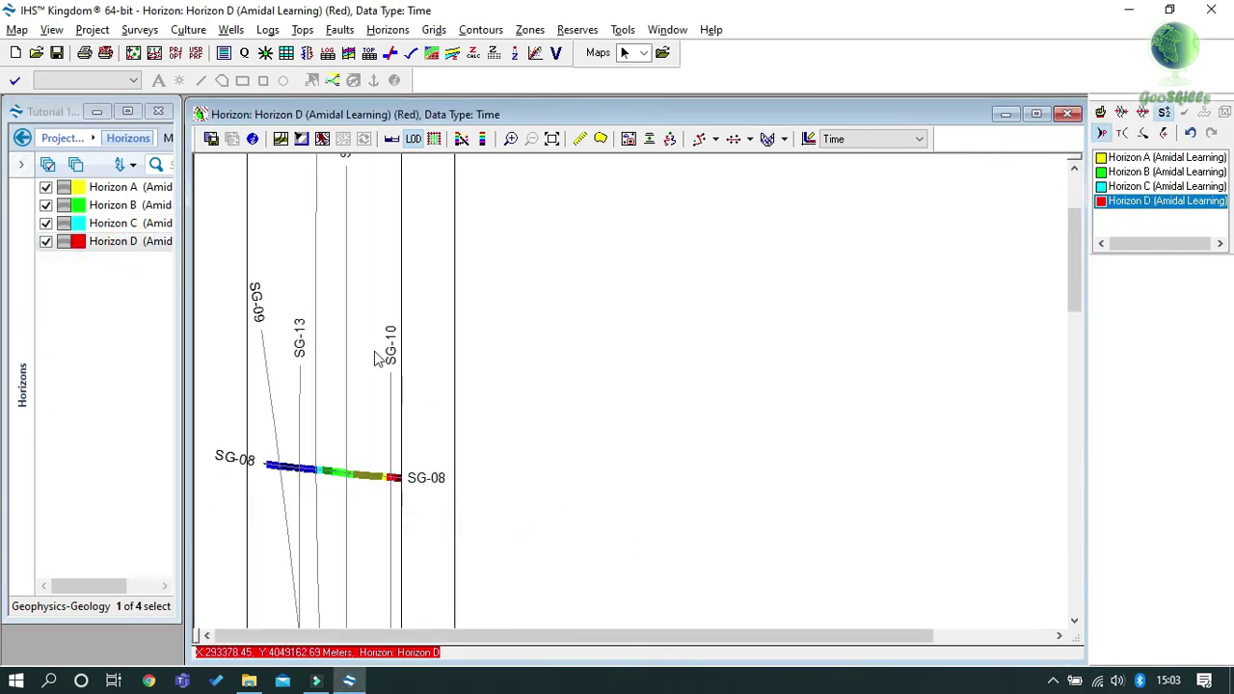
pyautogui.scroll(-1, 375, 354)
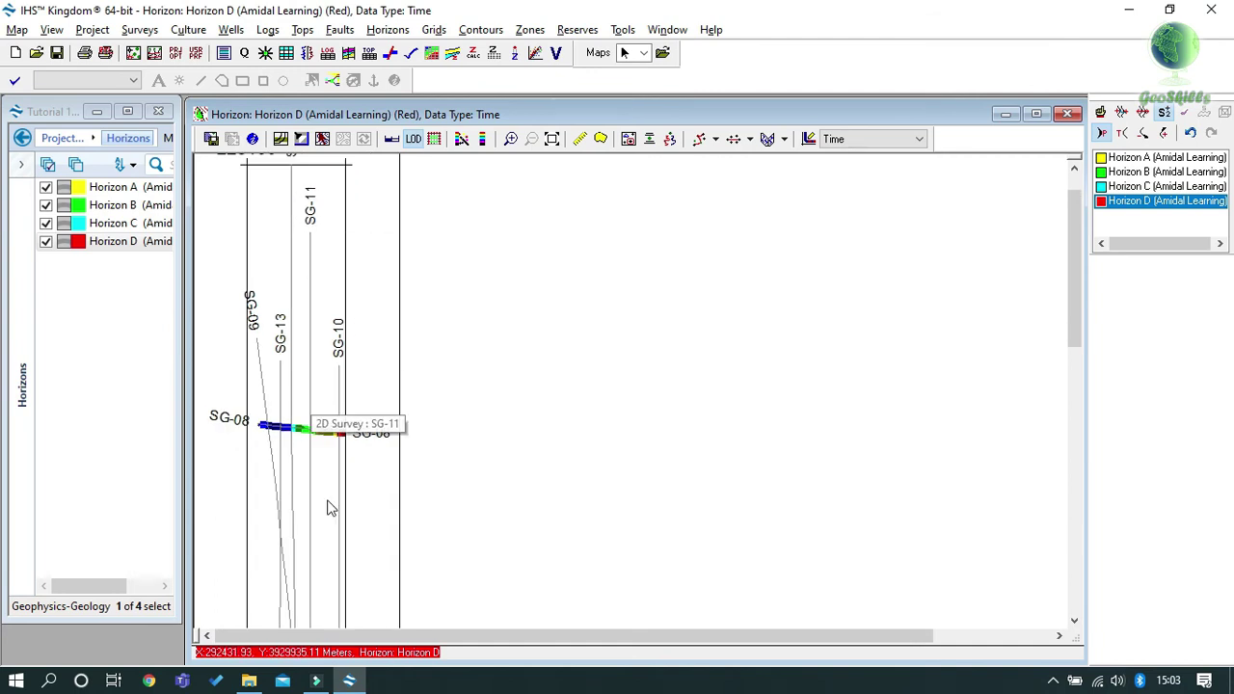
pyautogui.scroll(1, 344, 407)
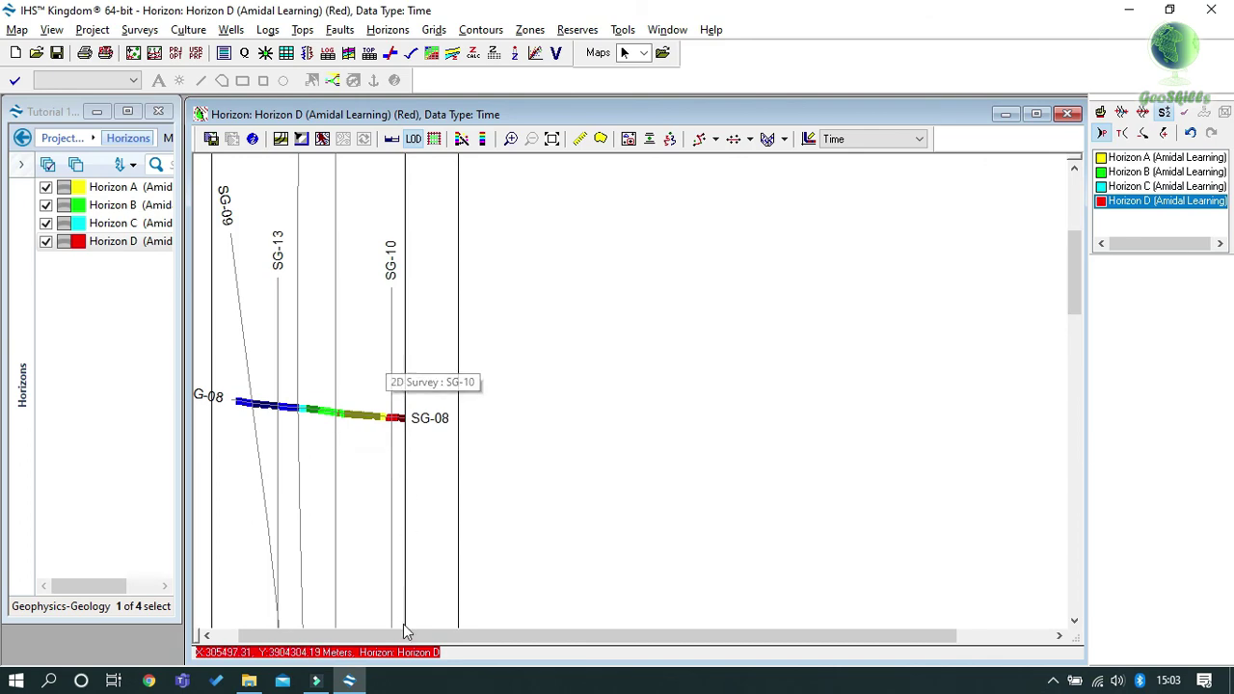